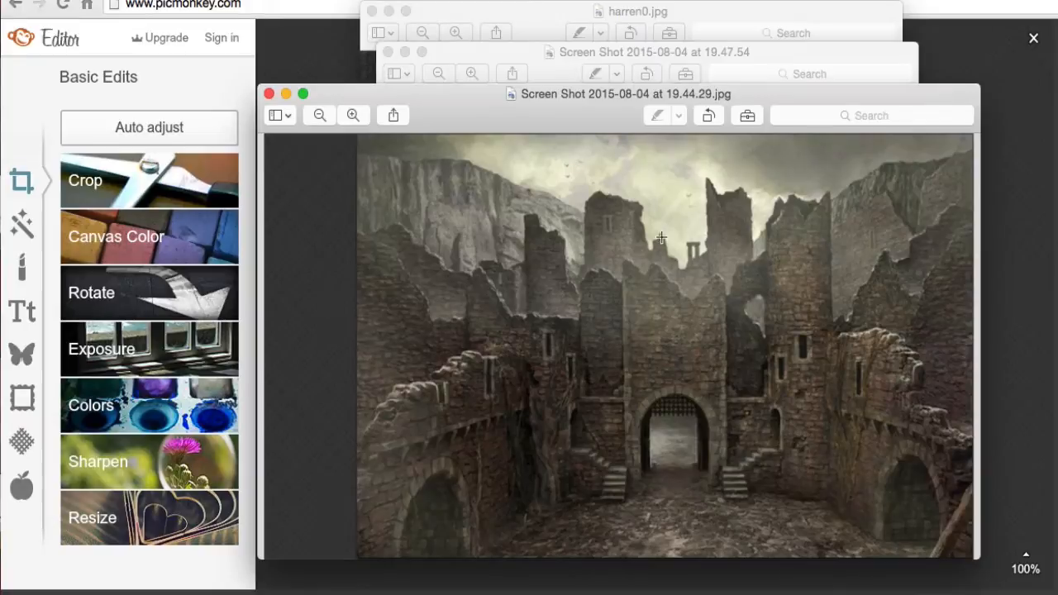
Compare the plain castle background, the version with both game titles, and the textured harren0.jpg in the open image windows
left_click(872, 53)
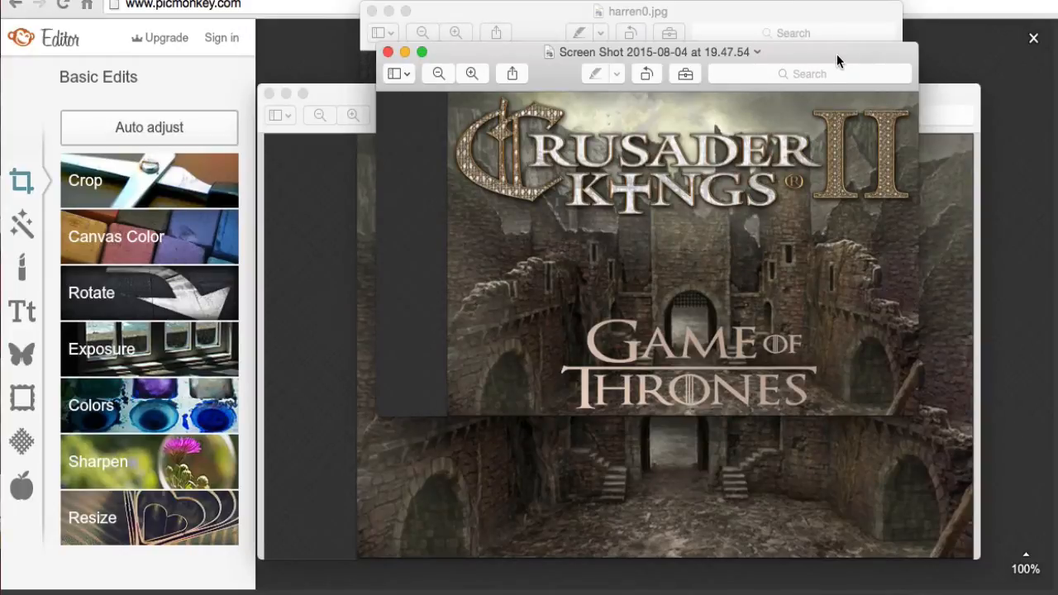
left_click_drag(837, 54, 793, 54)
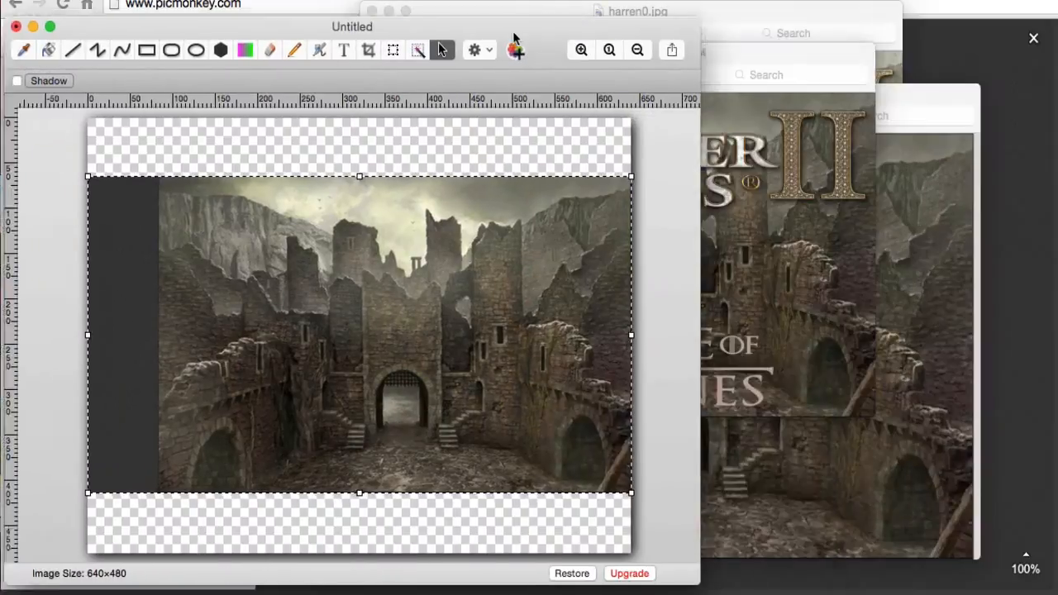
left_click_drag(514, 39, 489, 29)
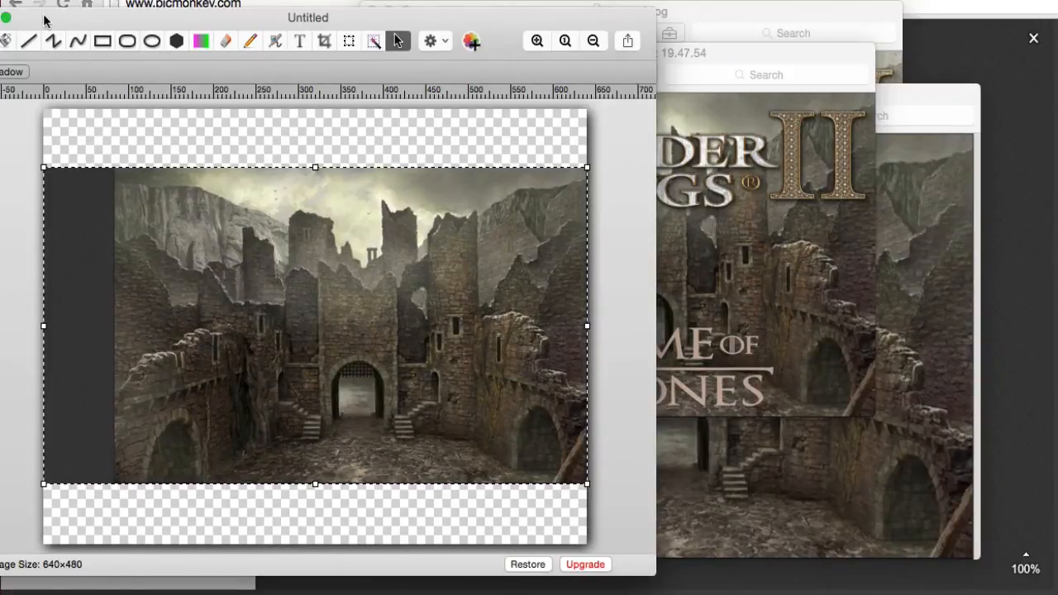
left_click_drag(42, 17, 138, 18)
left_click(85, 20)
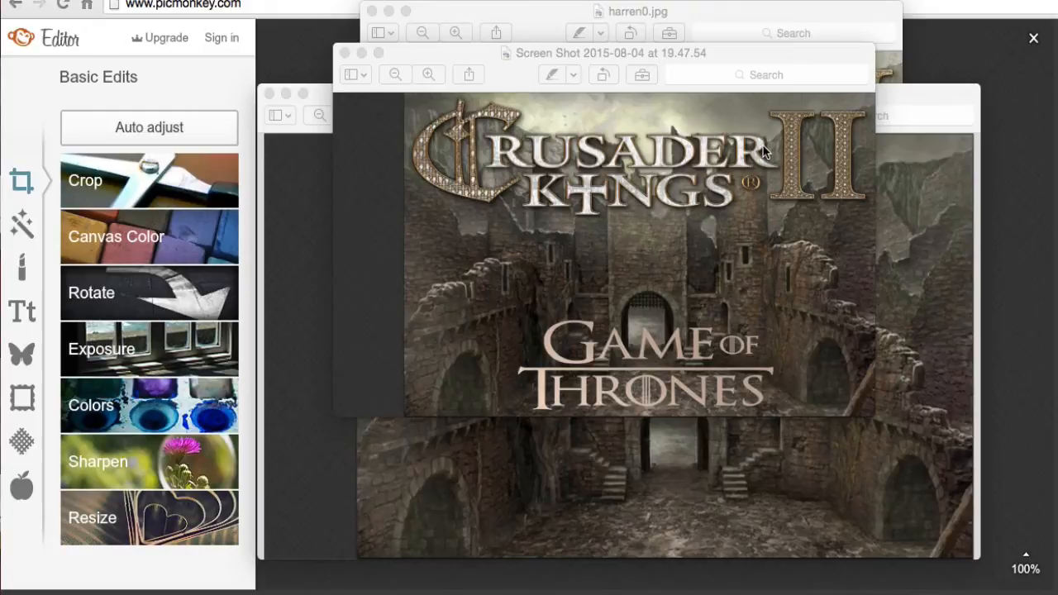
left_click(784, 16)
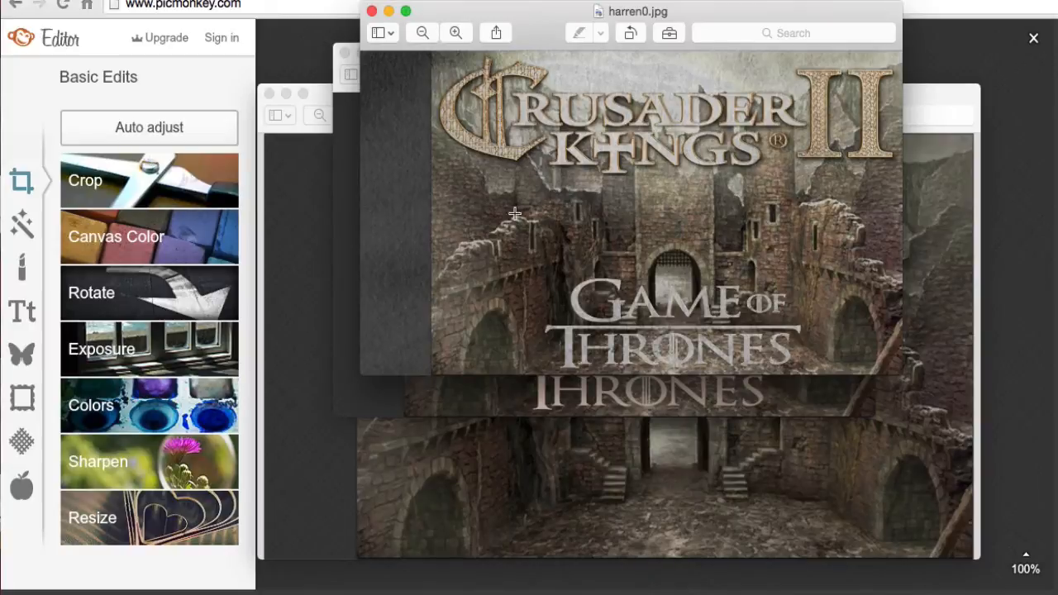
left_click(346, 164)
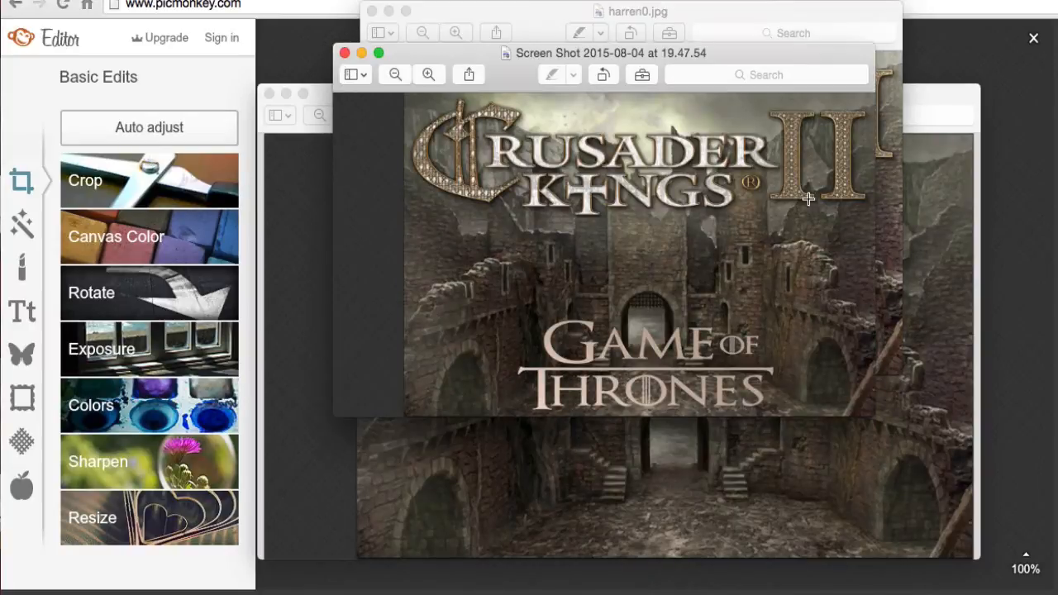
left_click(775, 13)
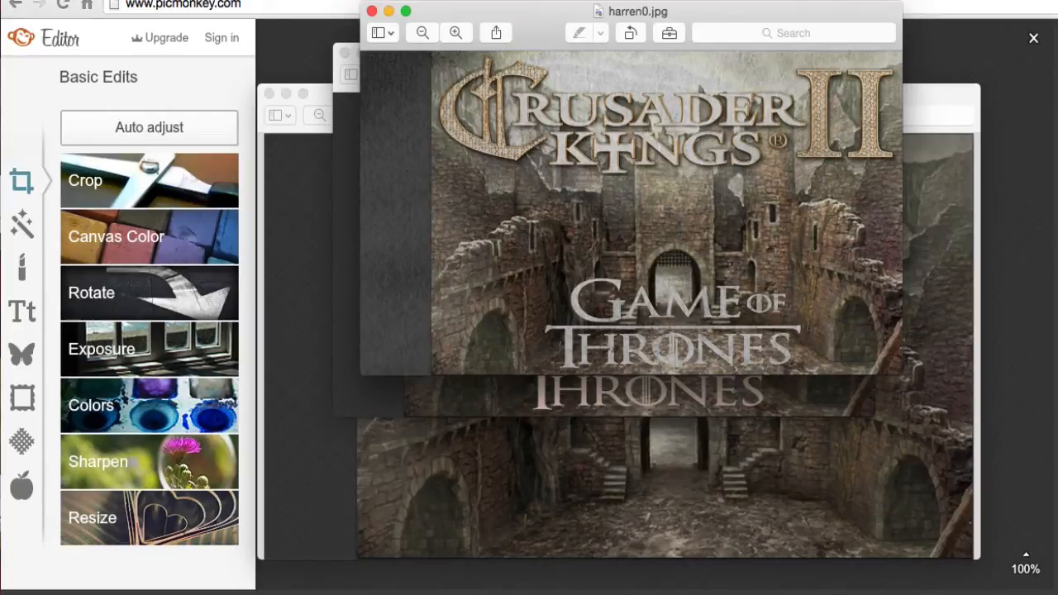
Switch to the PicMonkey editor and start a Simple Edge frame with an outer thickness of 0
left_click(319, 581)
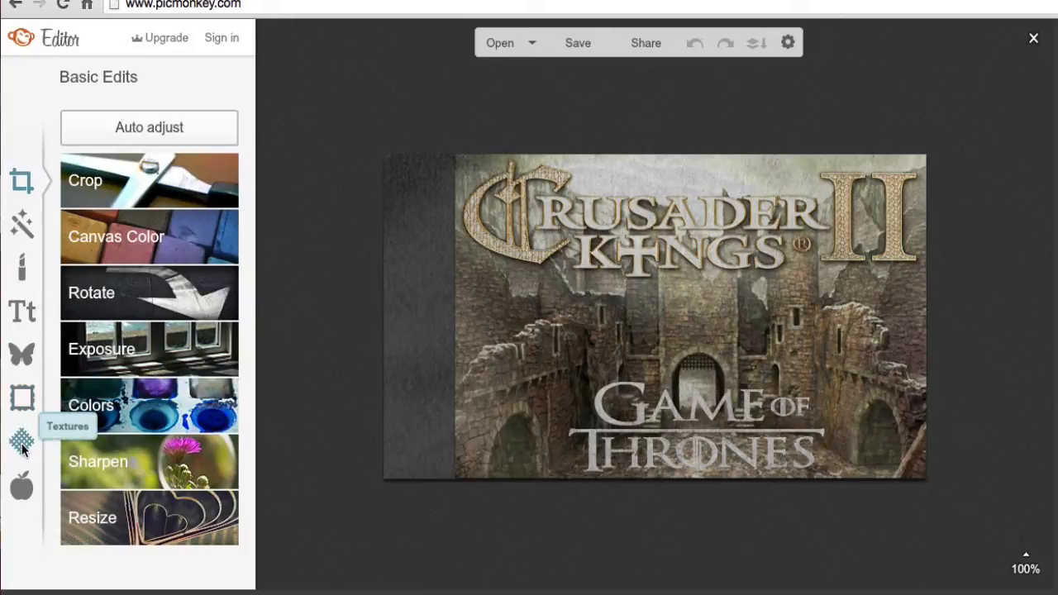
left_click(22, 400)
left_click(140, 229)
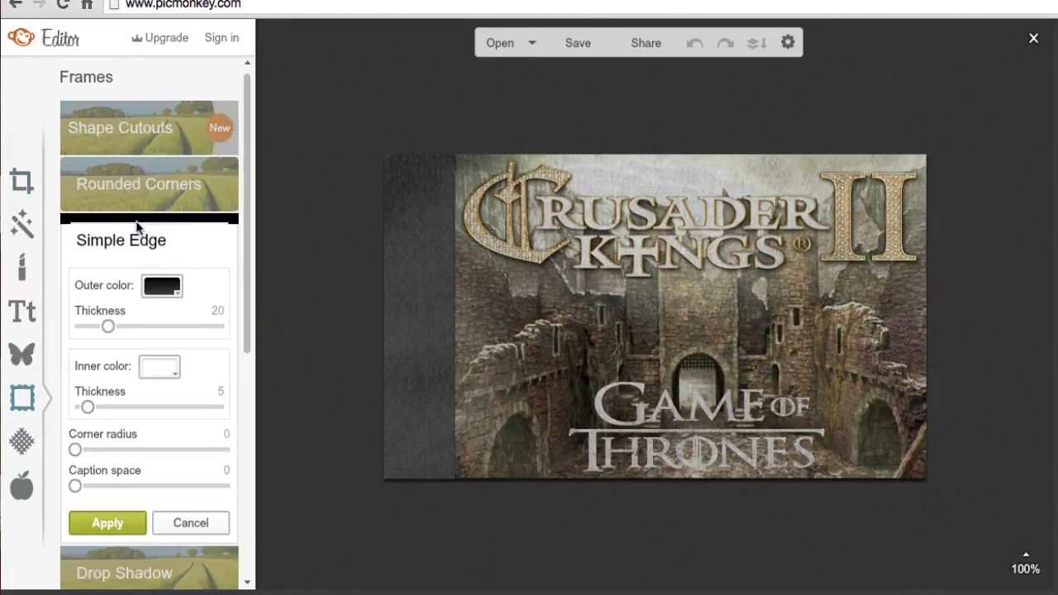
left_click_drag(107, 326, 23, 320)
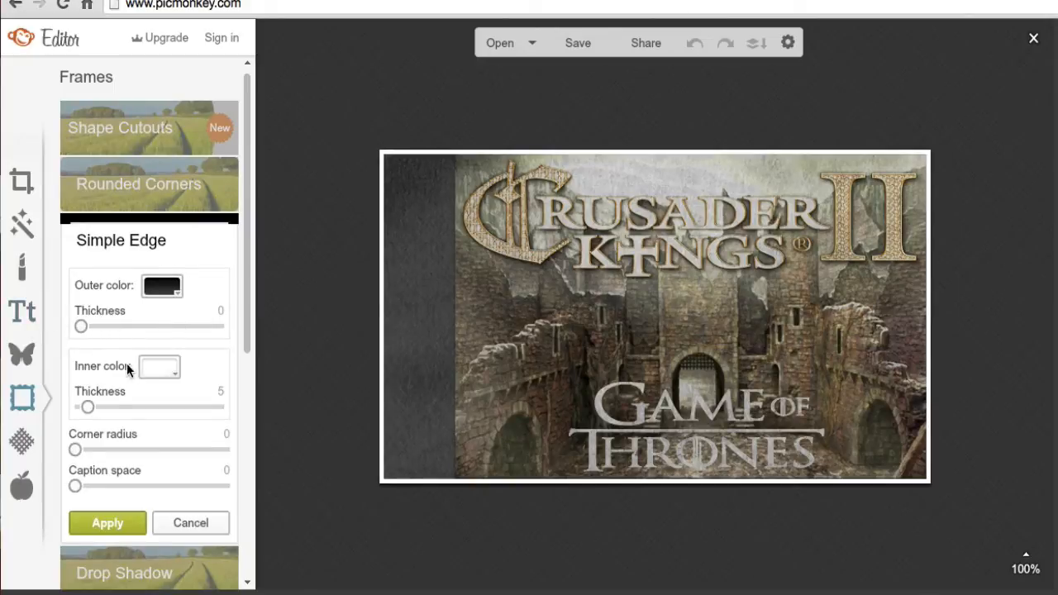
Give the frame an inner color sampled from the gold C of the Crusader Kings logo, set its thickness to 4, and apply it
left_click(160, 367)
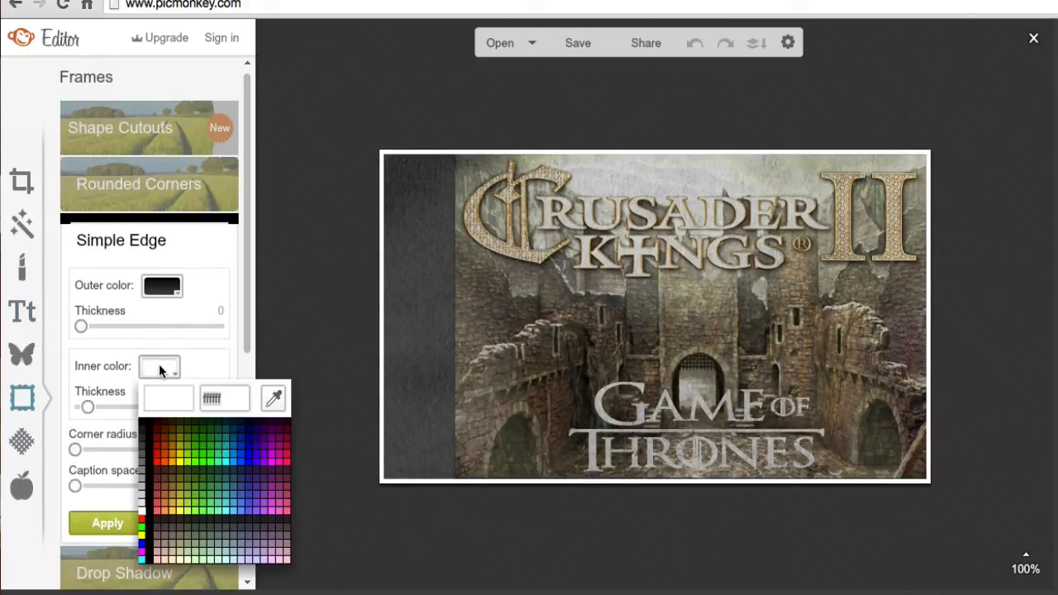
left_click(275, 396)
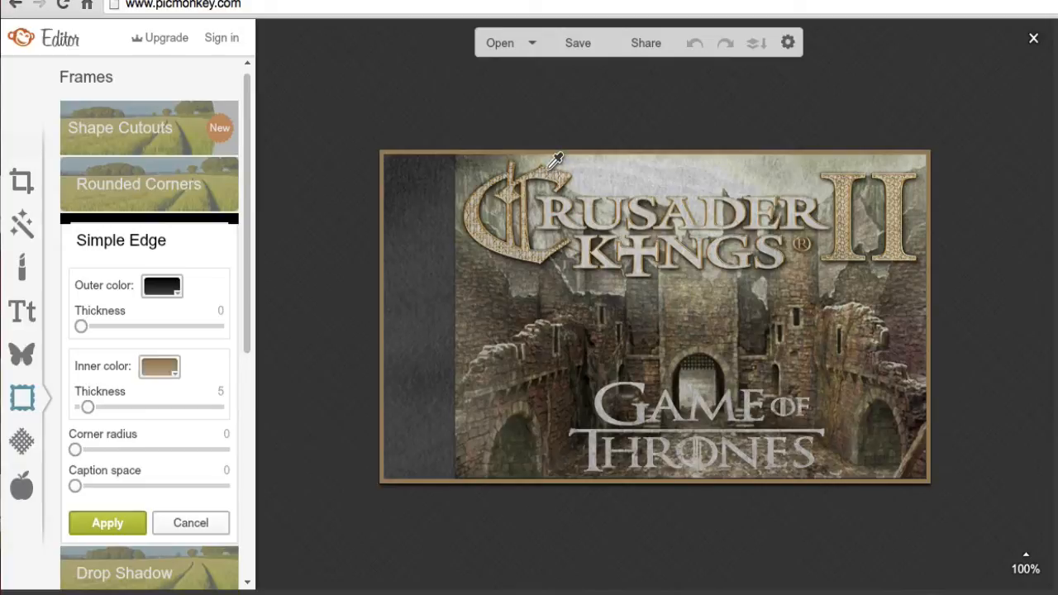
left_click(548, 168)
left_click_drag(89, 402, 87, 402)
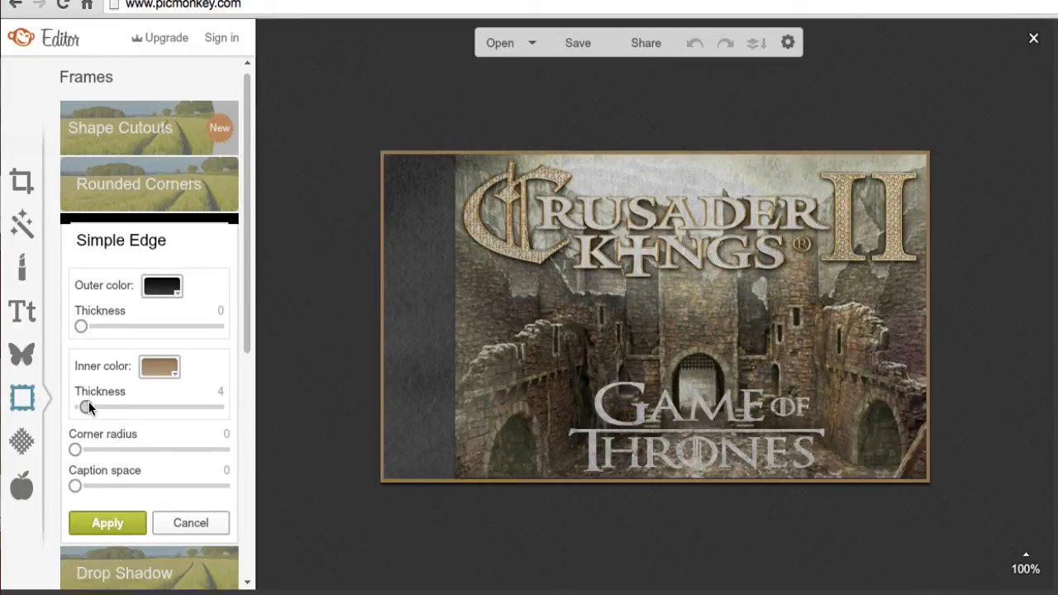
left_click(114, 521)
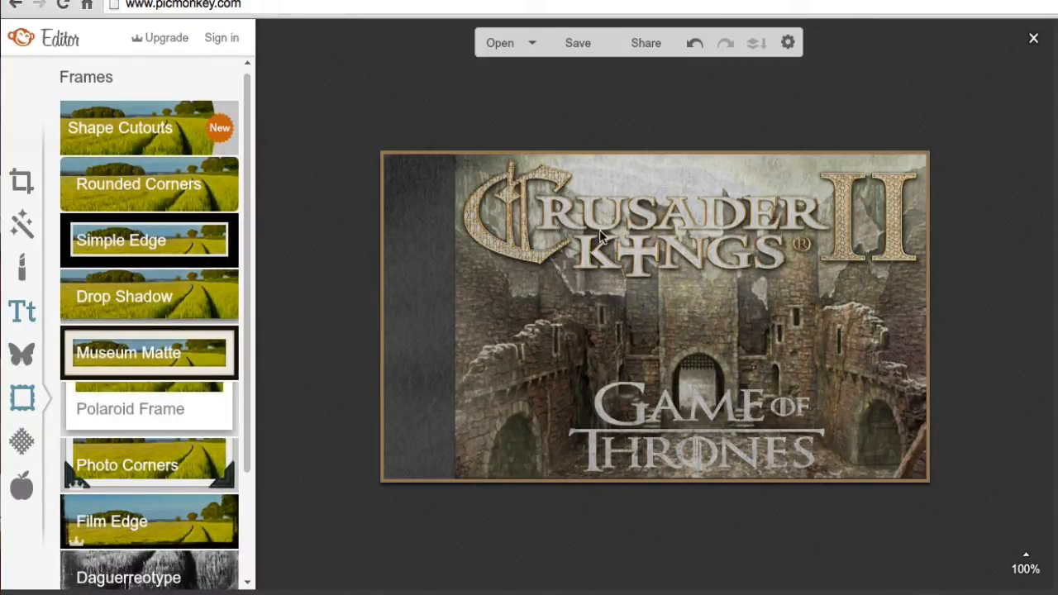
Add a text box in the installed Trajan Pro font and move it over the upper part of the dark side strip
left_click(24, 311)
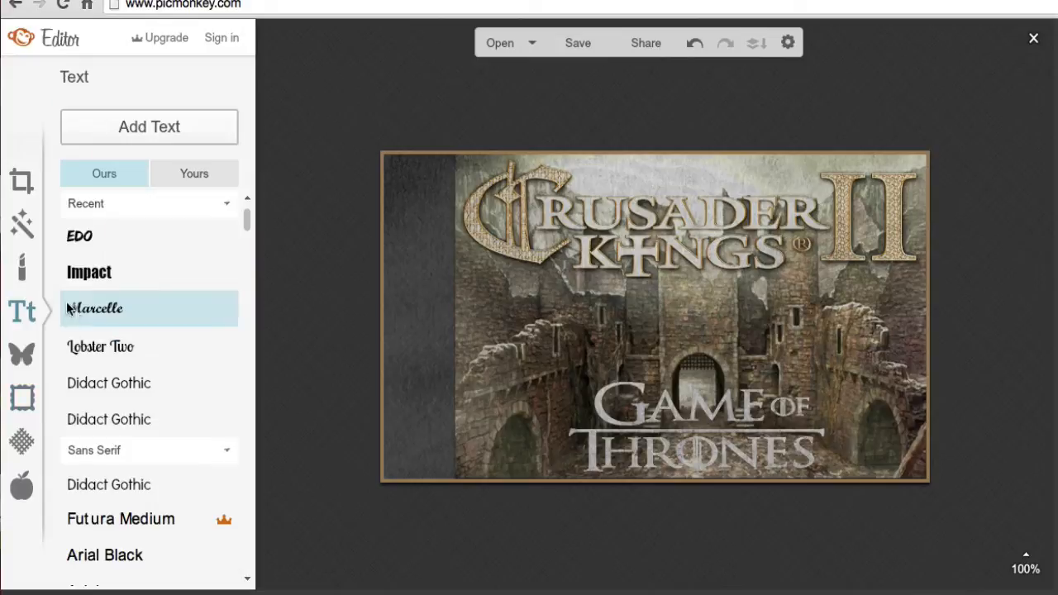
left_click(195, 174)
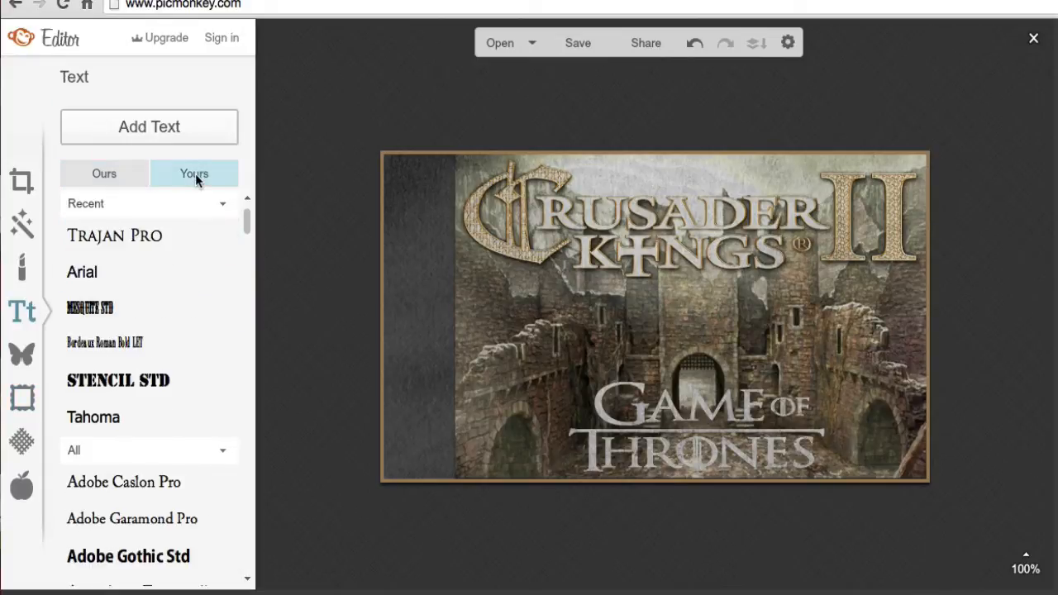
left_click(95, 237)
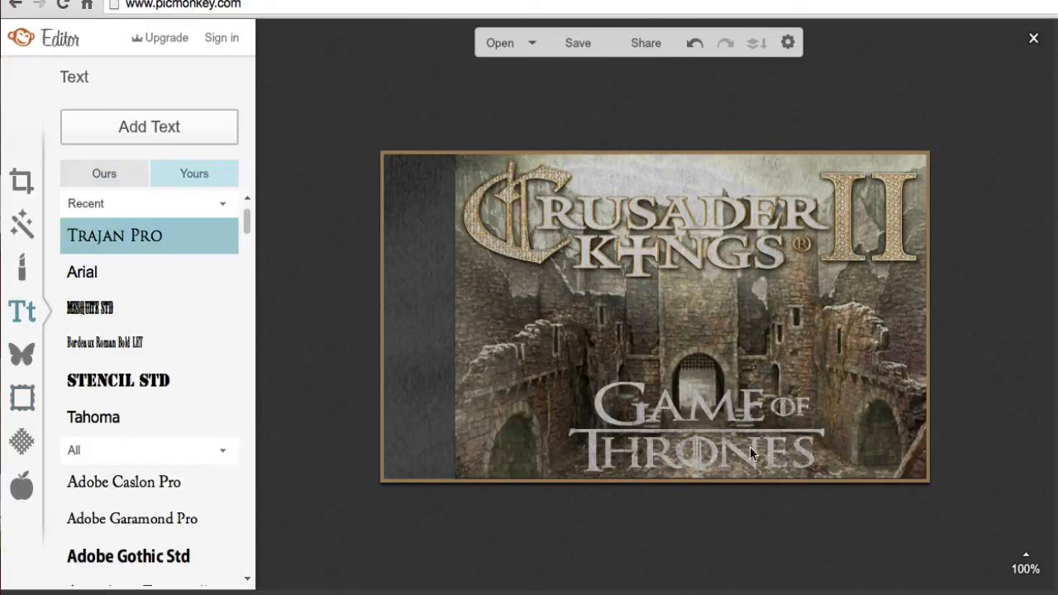
left_click(186, 126)
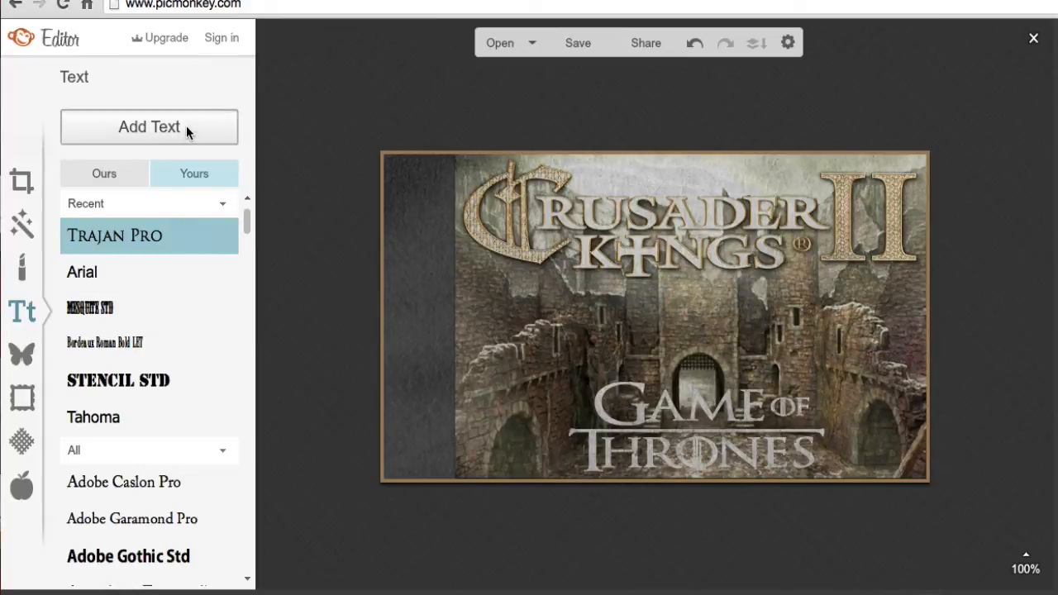
left_click_drag(689, 314, 464, 212)
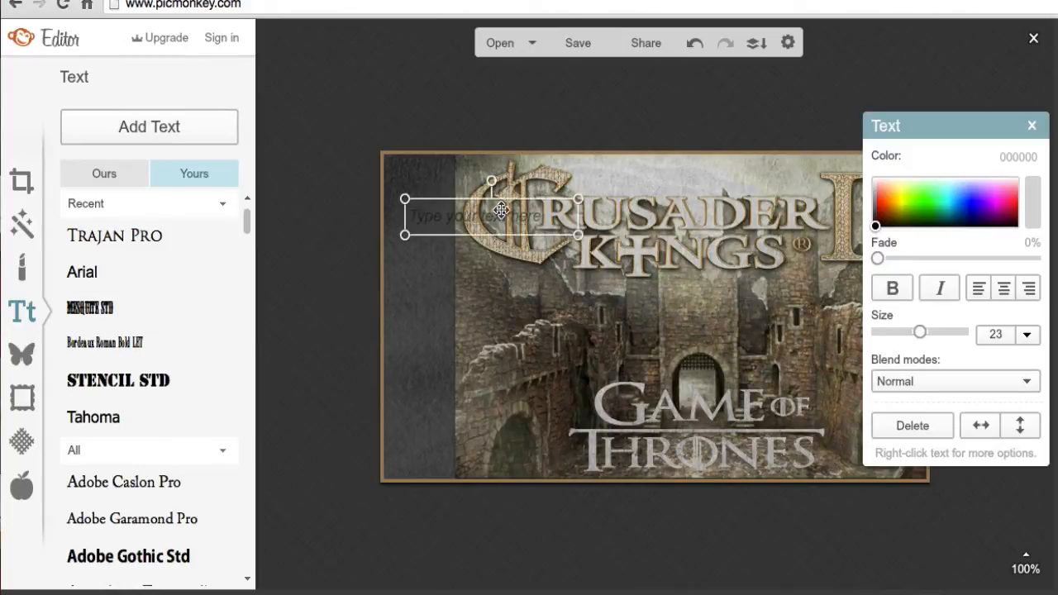
left_click(583, 222)
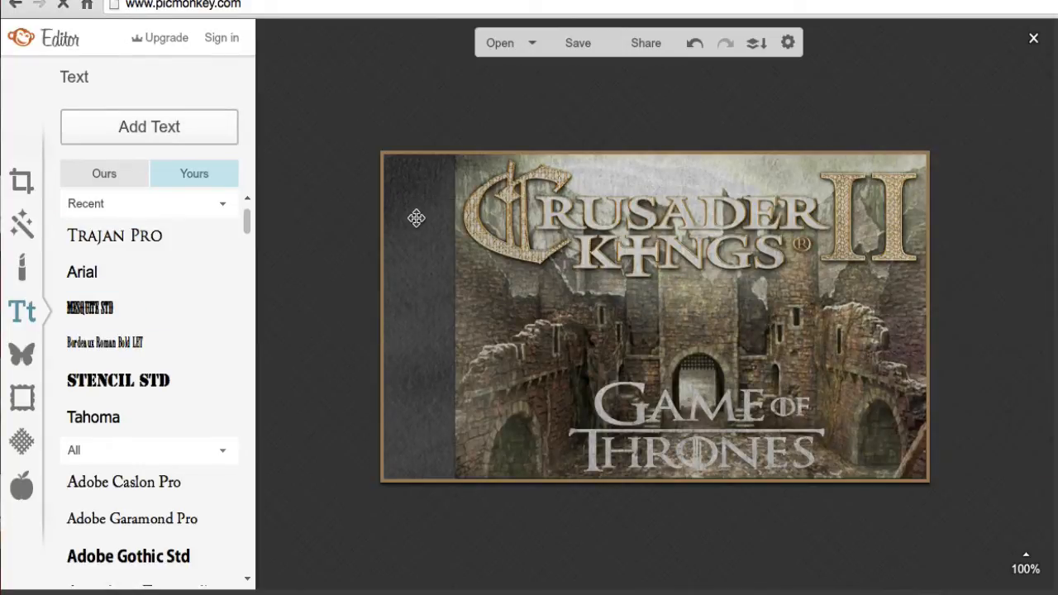
Scale the text box up to size 81, enter 1, and narrow the box to the dark strip's width
left_click(416, 217)
left_click_drag(576, 217, 552, 248)
left_click(449, 203)
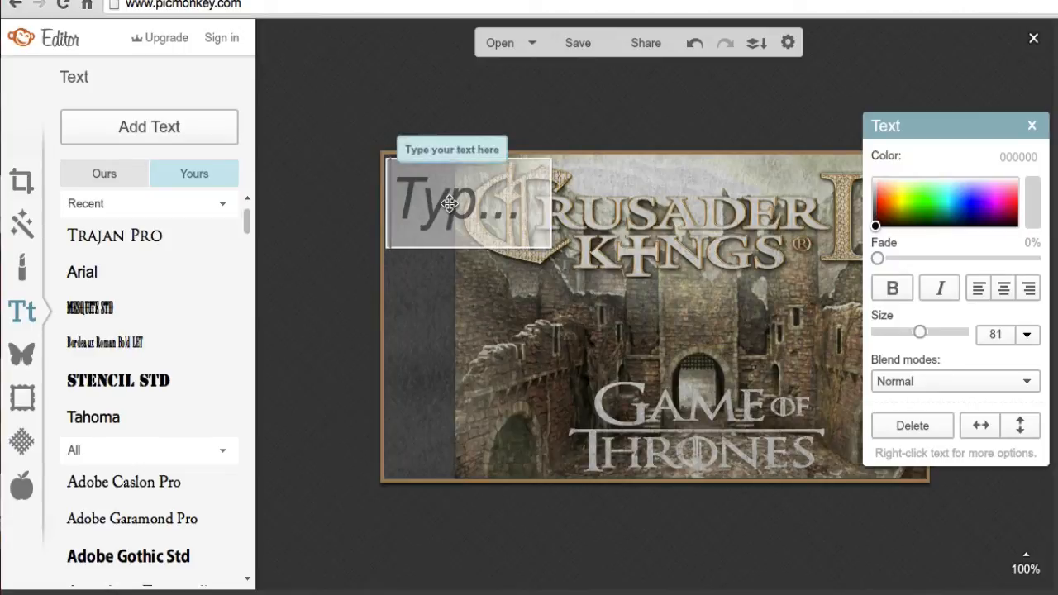
type("1")
left_click_drag(551, 203, 450, 206)
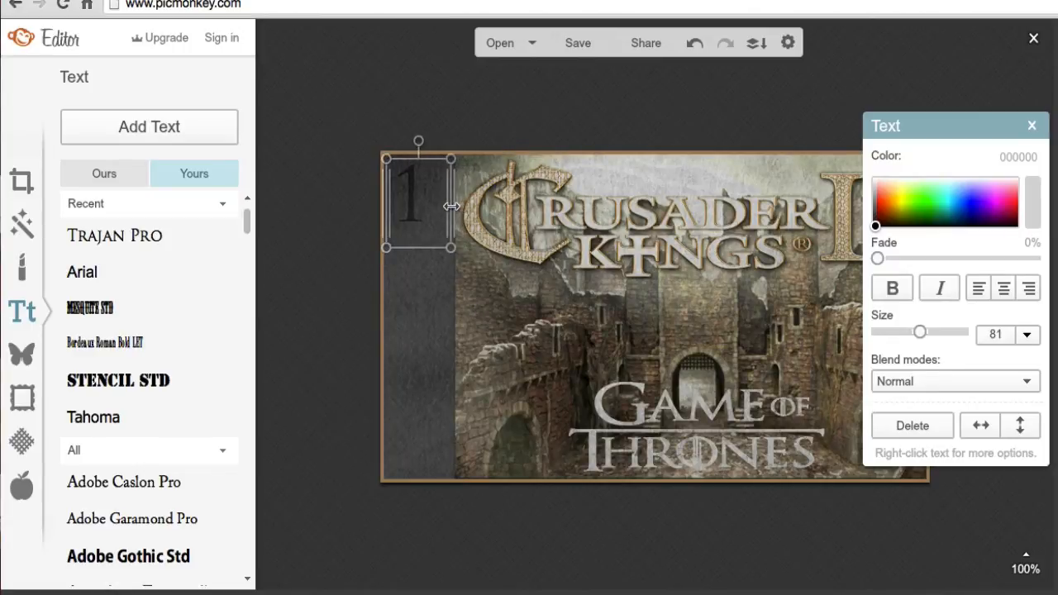
double_click(436, 207)
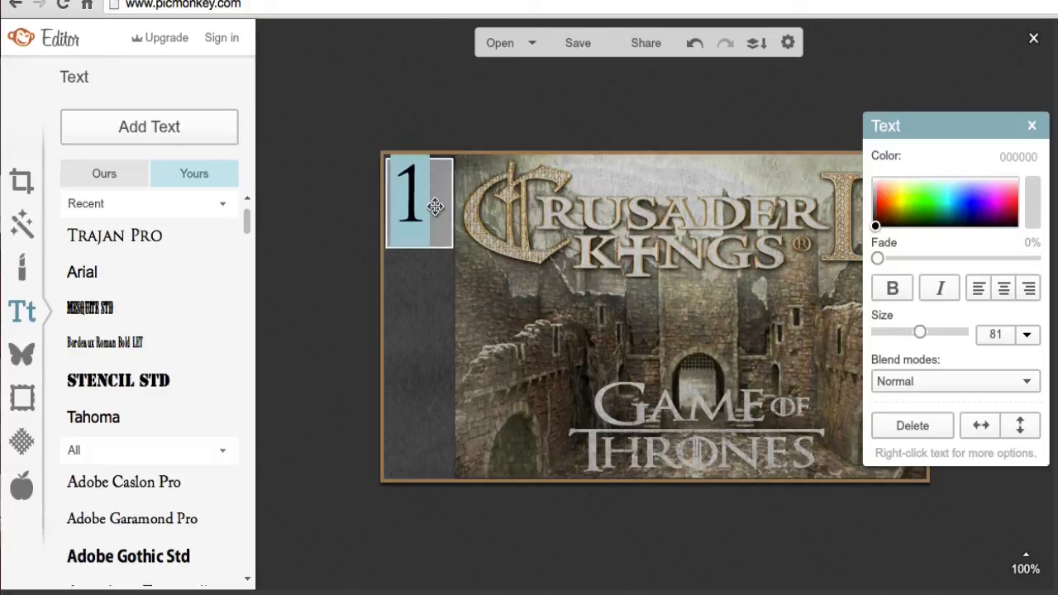
type("193")
key("BackSpace")
key("BackSpace")
key("BackSpace")
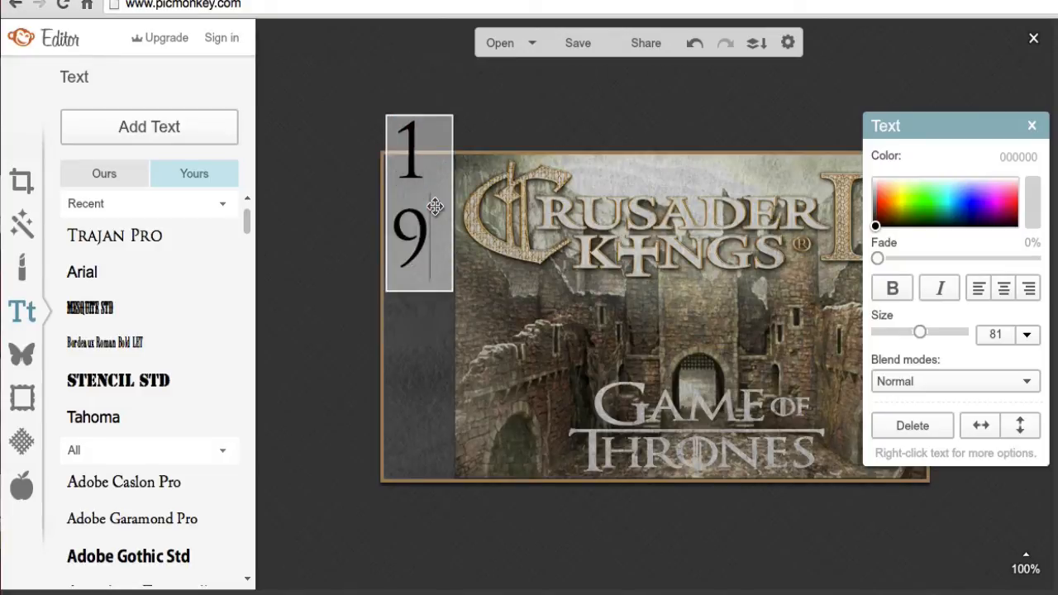
type("1")
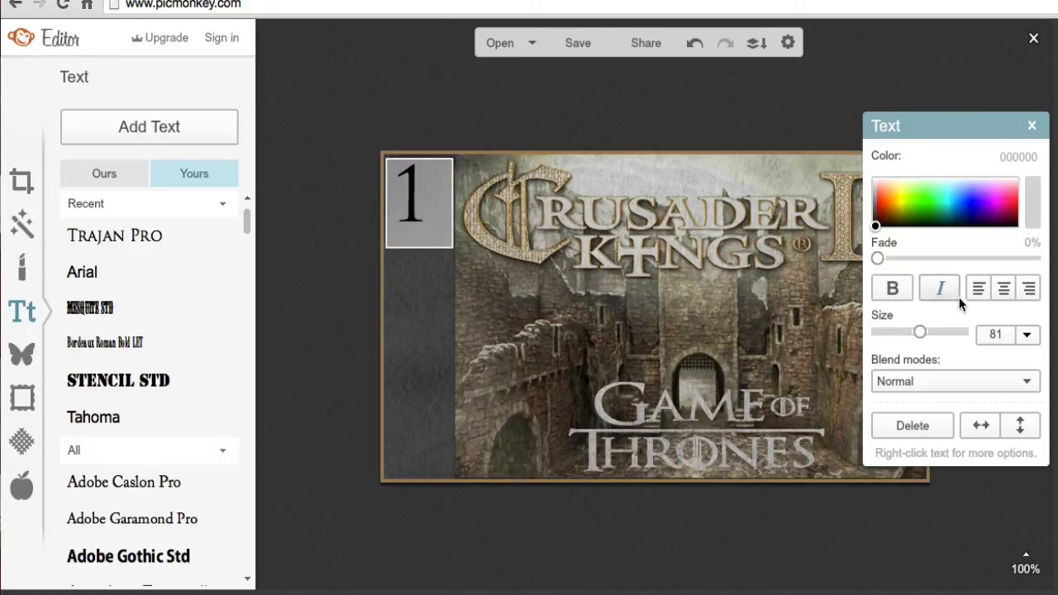
Try to set the font size of the number 1 to 193
left_click(992, 334)
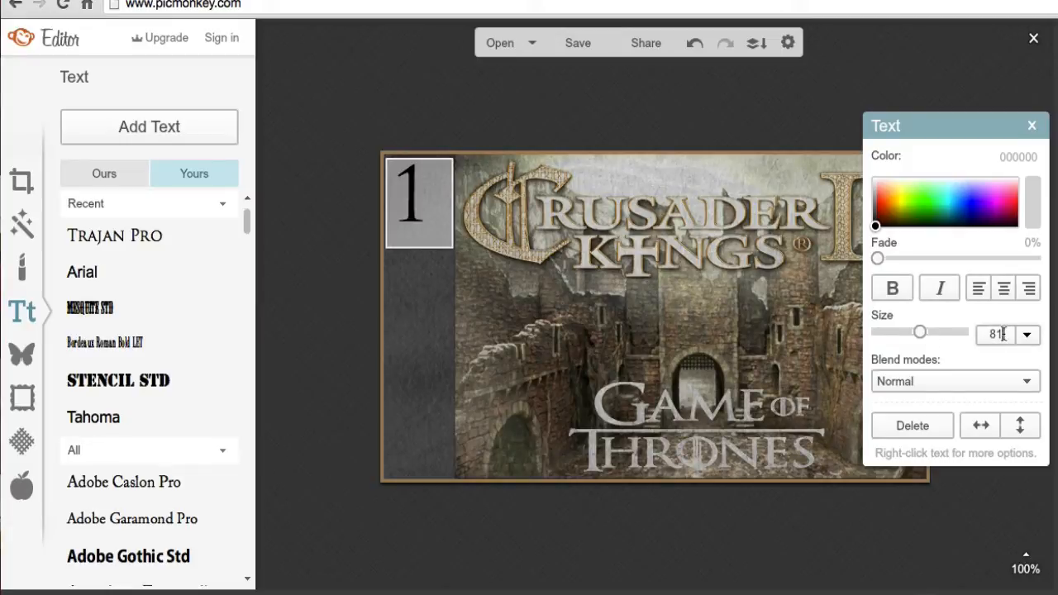
type("193")
key("Return")
left_click(545, 137)
Shift the number 1 toward the image's outer edge, enlarge it to size 172, and narrow its box to about the dark strip's width
left_click(405, 208)
left_click_drag(414, 208, 401, 207)
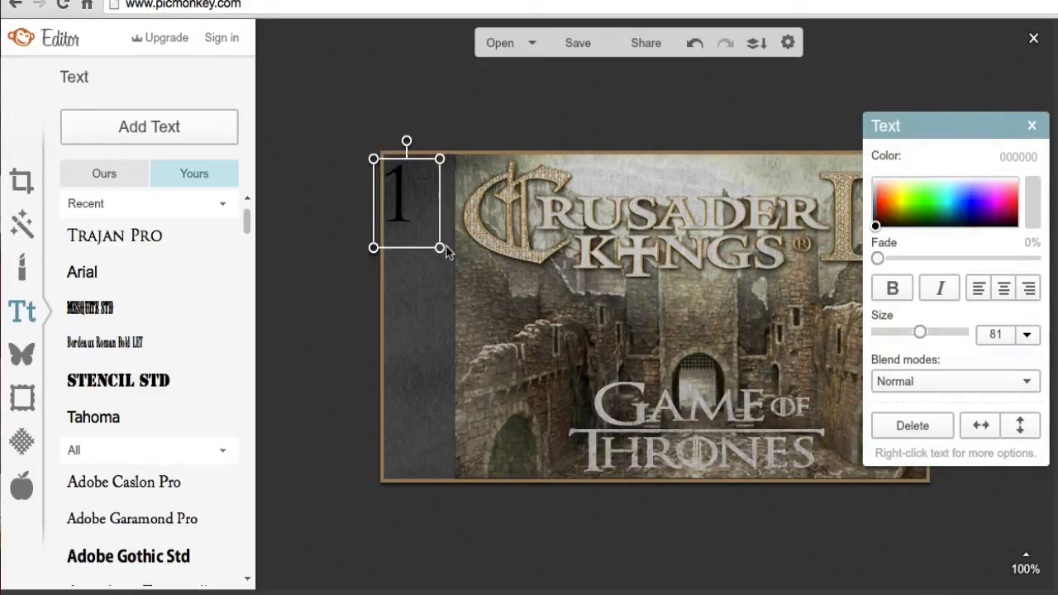
left_click_drag(438, 246, 506, 329)
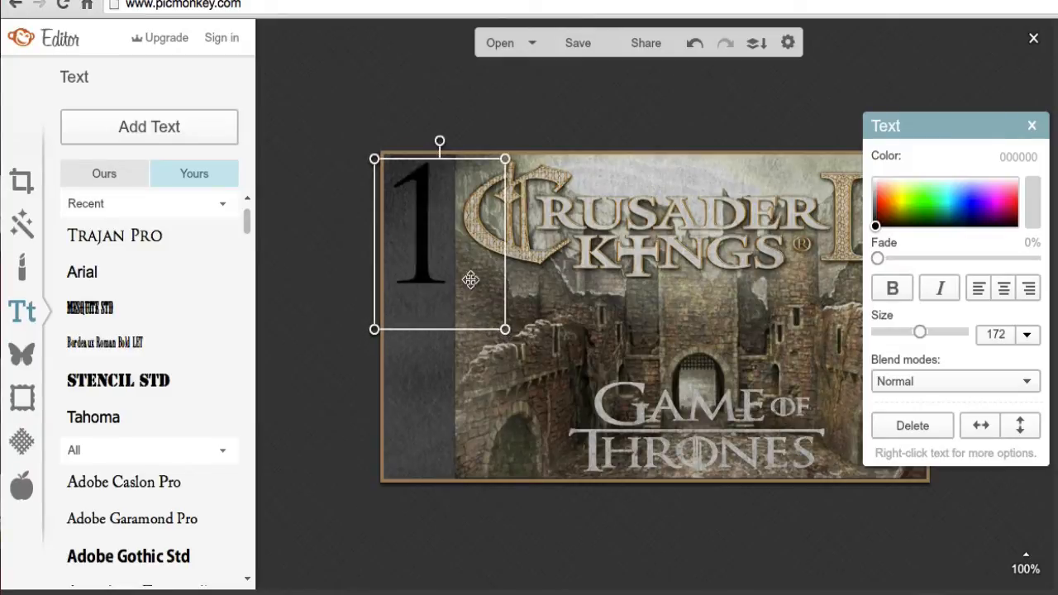
left_click_drag(504, 219, 460, 220)
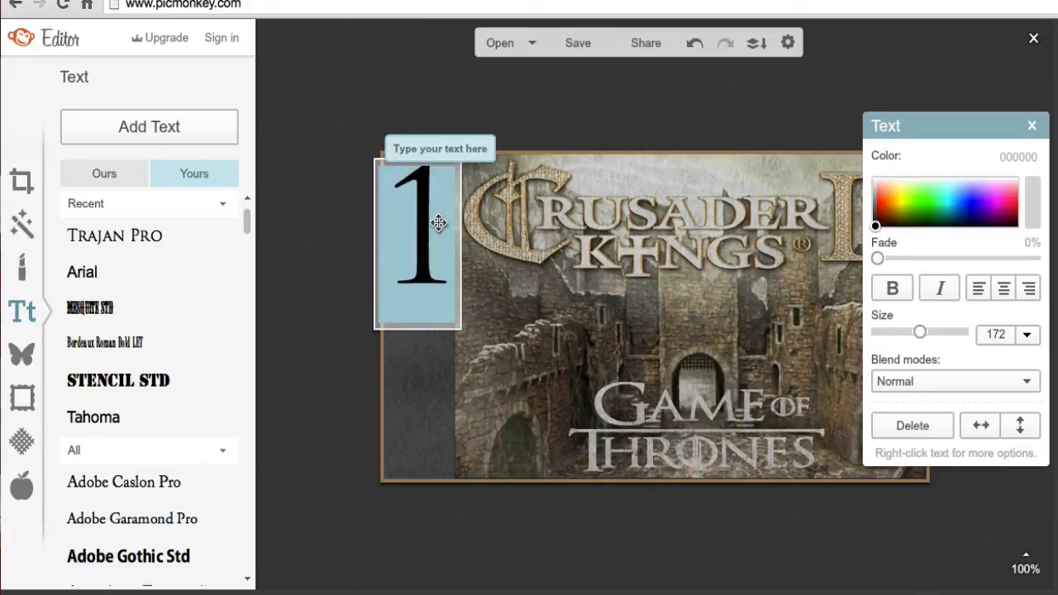
left_click(371, 224)
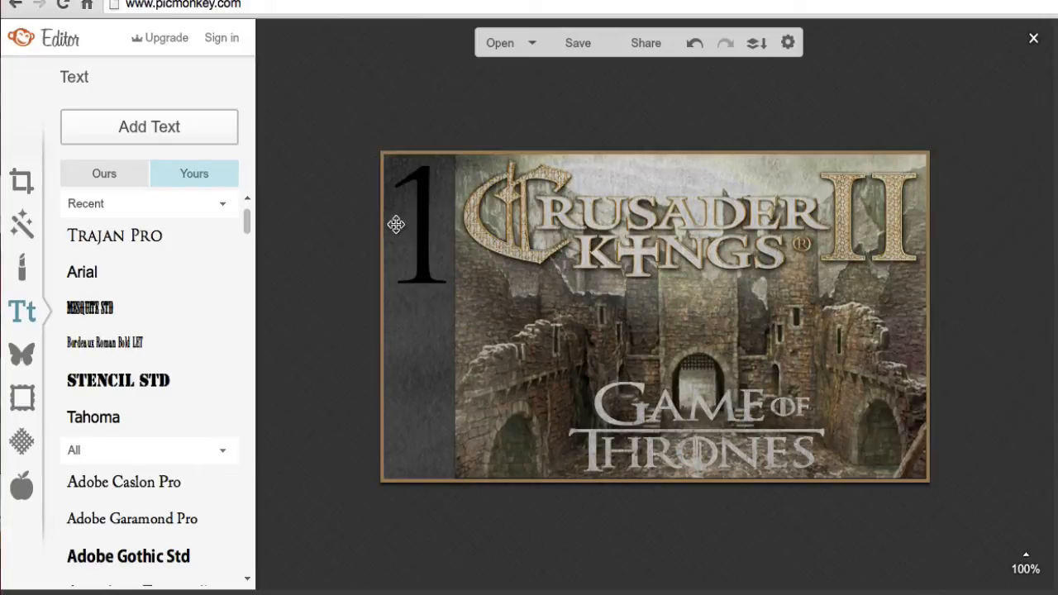
Slightly widen the number's text box on both sides and nudge it to center the 1 on the dark strip
left_click(386, 223)
left_click_drag(381, 225, 378, 224)
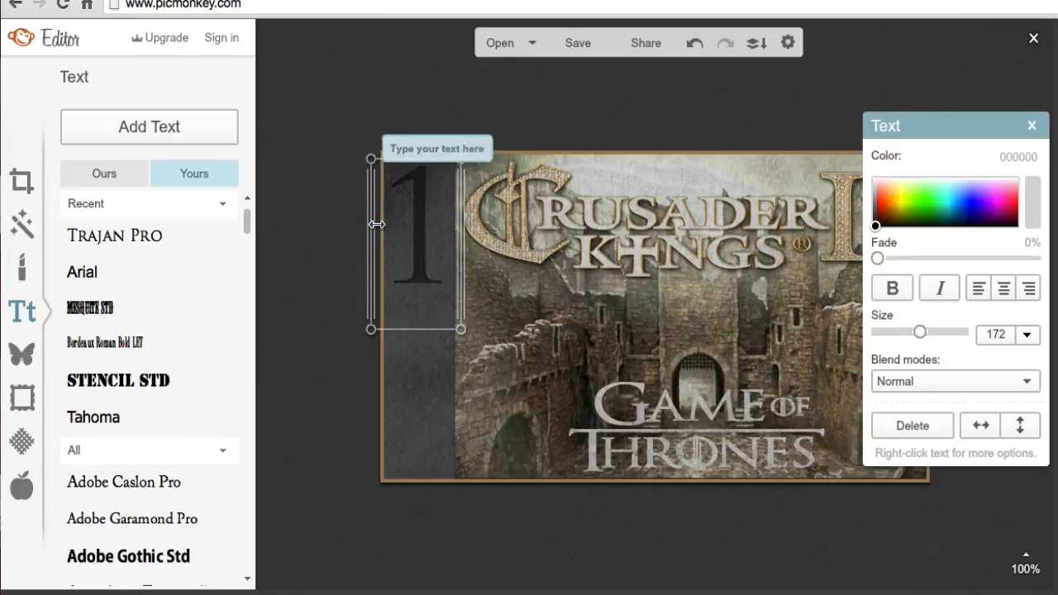
left_click_drag(468, 223, 472, 223)
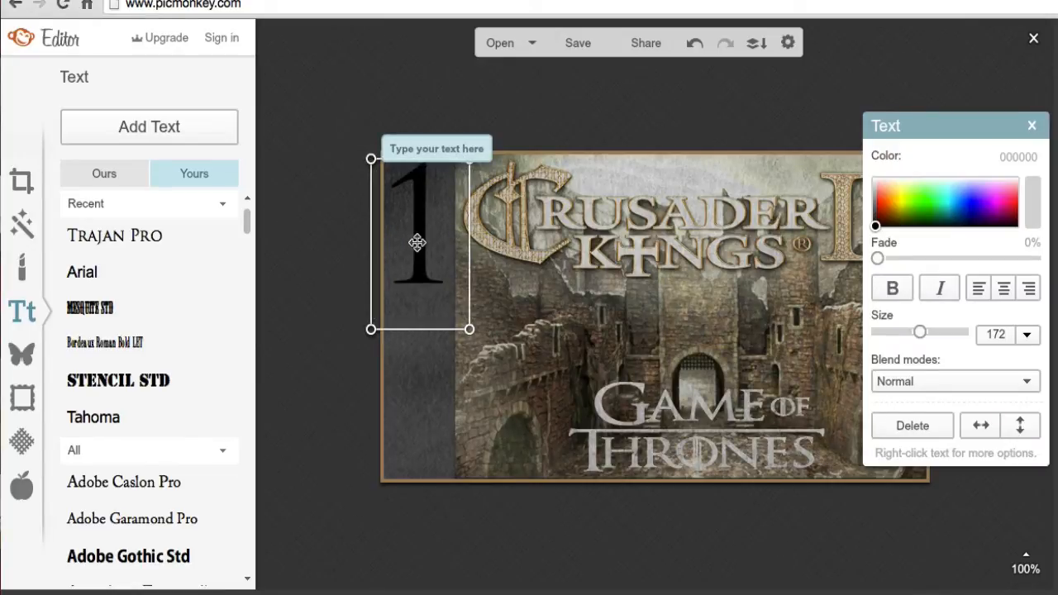
left_click_drag(417, 243, 420, 245)
Recolor the number 1 with a light gray sampled from the Crusader Kings lettering and deselect it
double_click(421, 245)
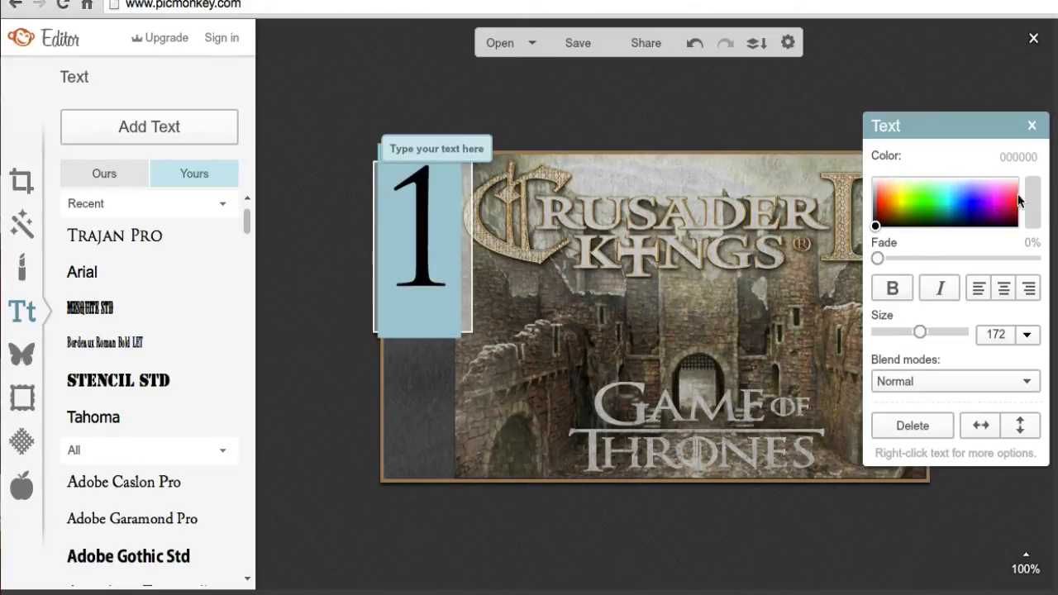
left_click(1033, 201)
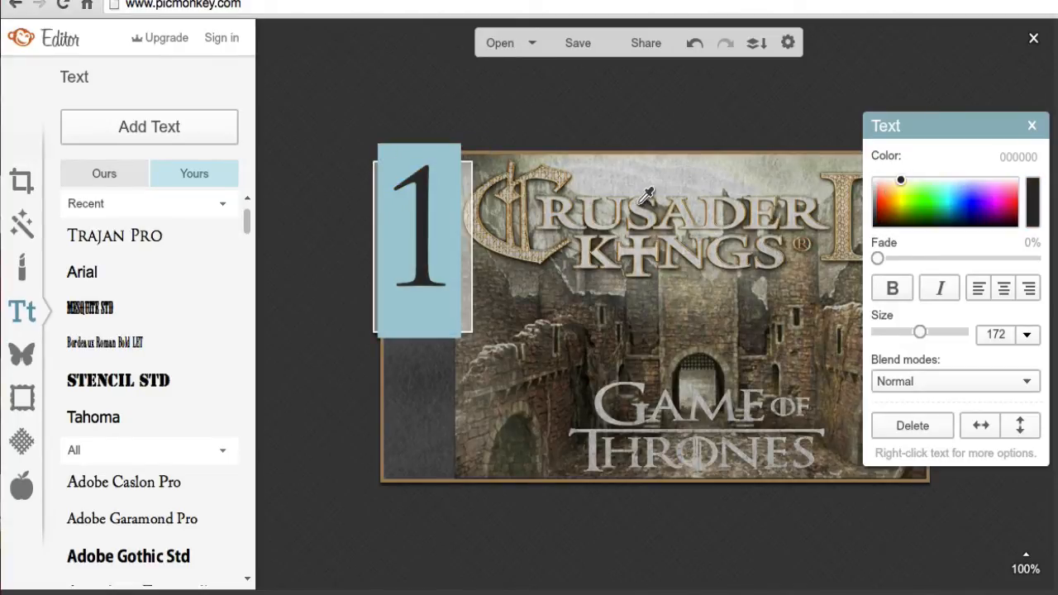
left_click(633, 193)
left_click(589, 119)
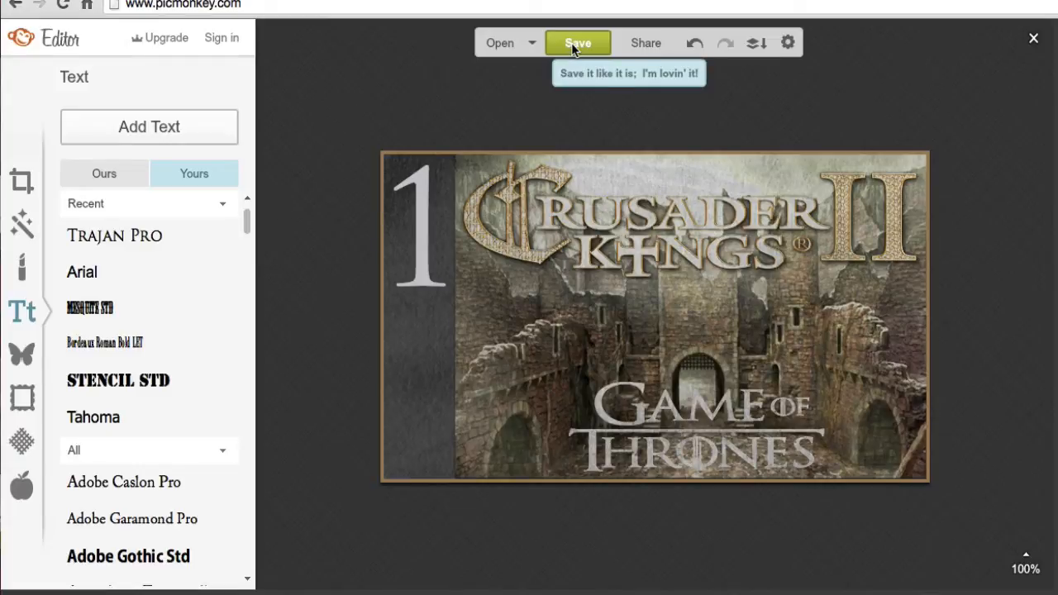
Save the finished thumbnail to the computer as a JPG named harren1 in the harren thumb folder
left_click(576, 48)
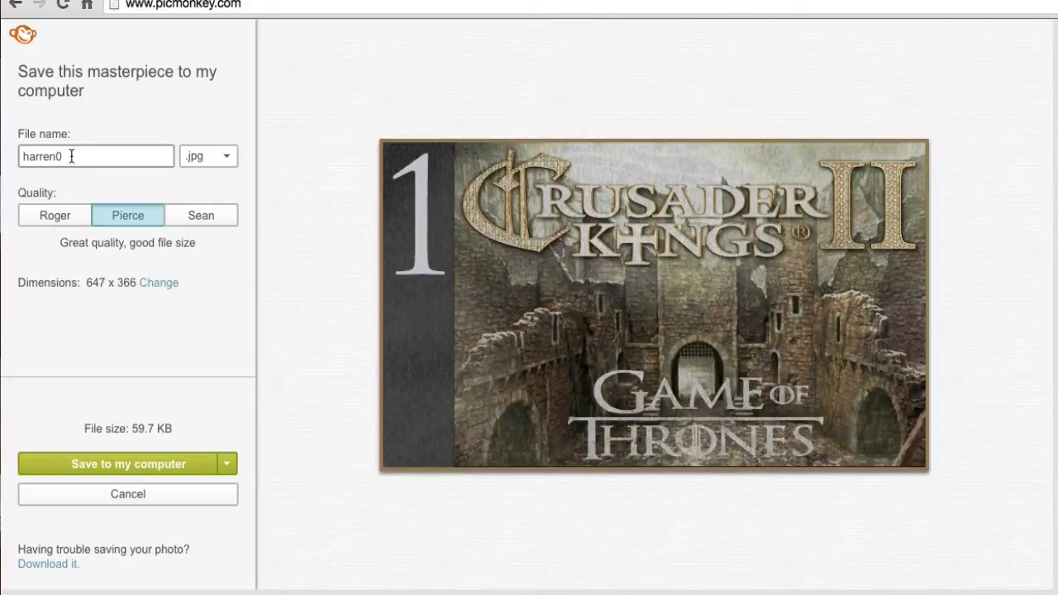
left_click(90, 467)
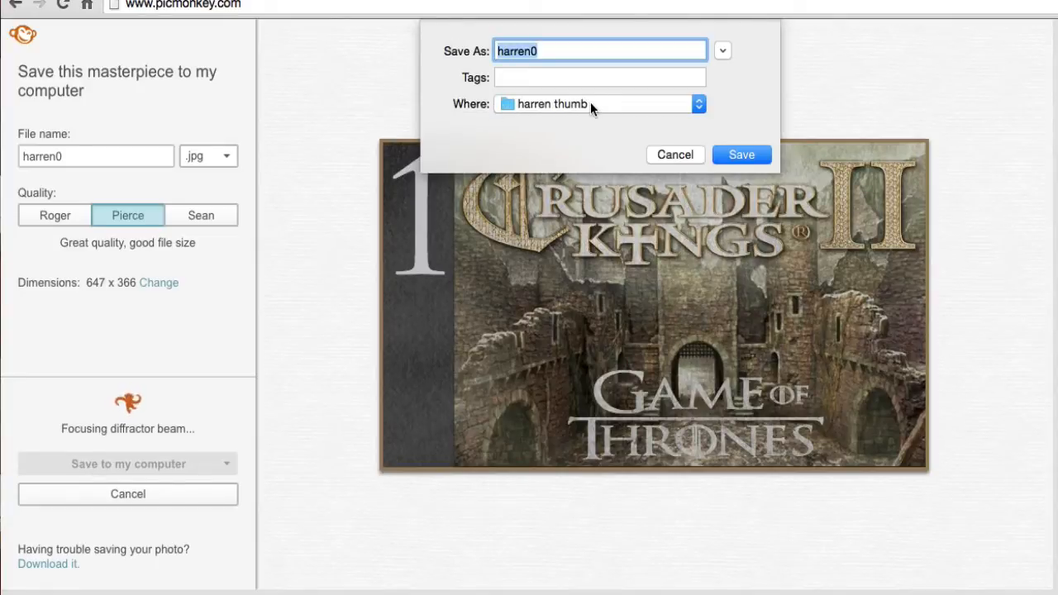
left_click(572, 51)
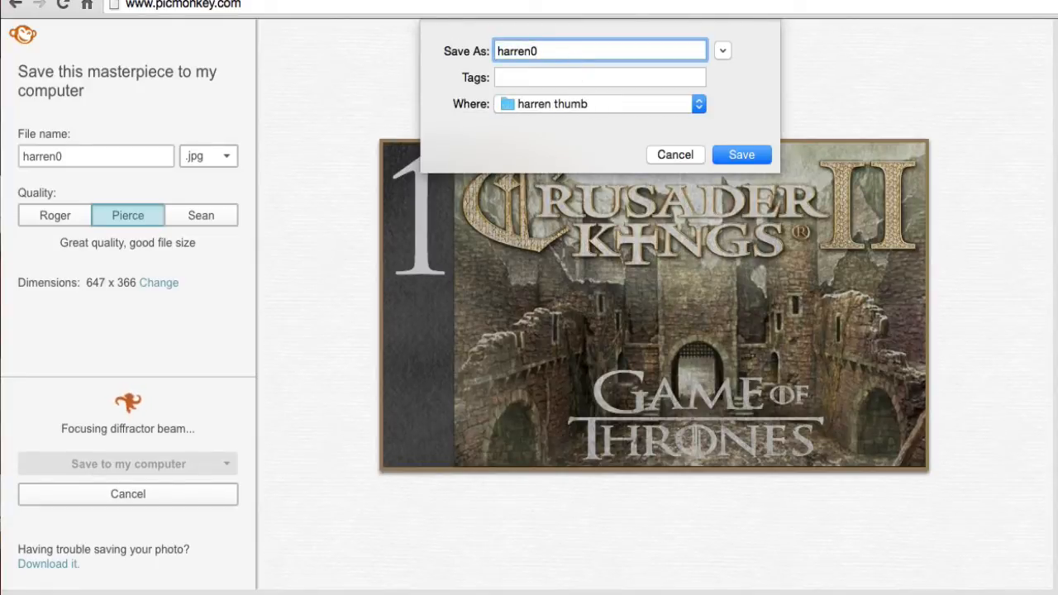
key("BackSpace")
type("1")
left_click(752, 156)
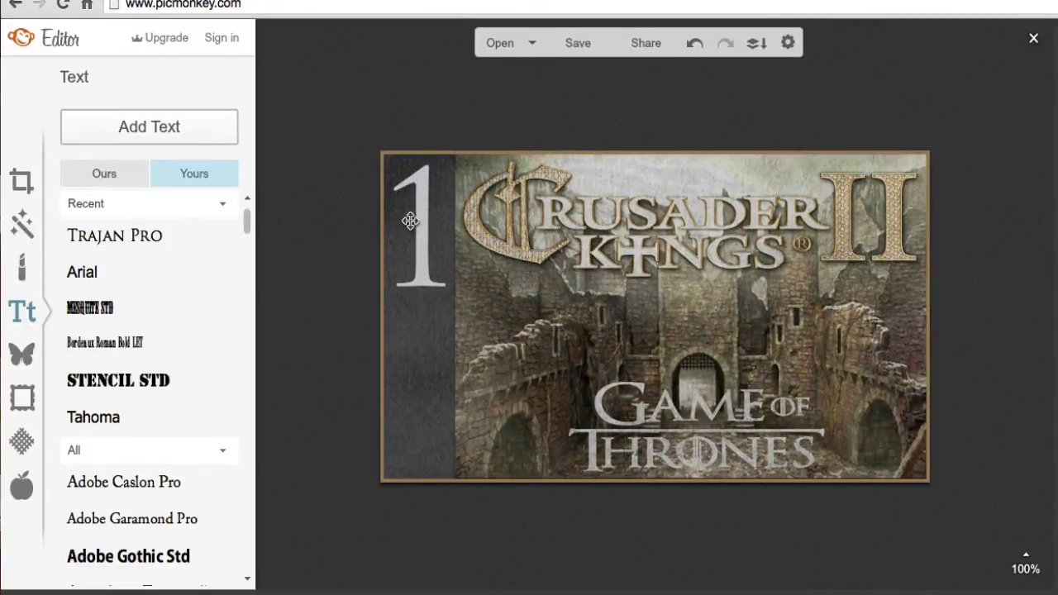
Change the episode number on the dark strip to 2
left_click(411, 221)
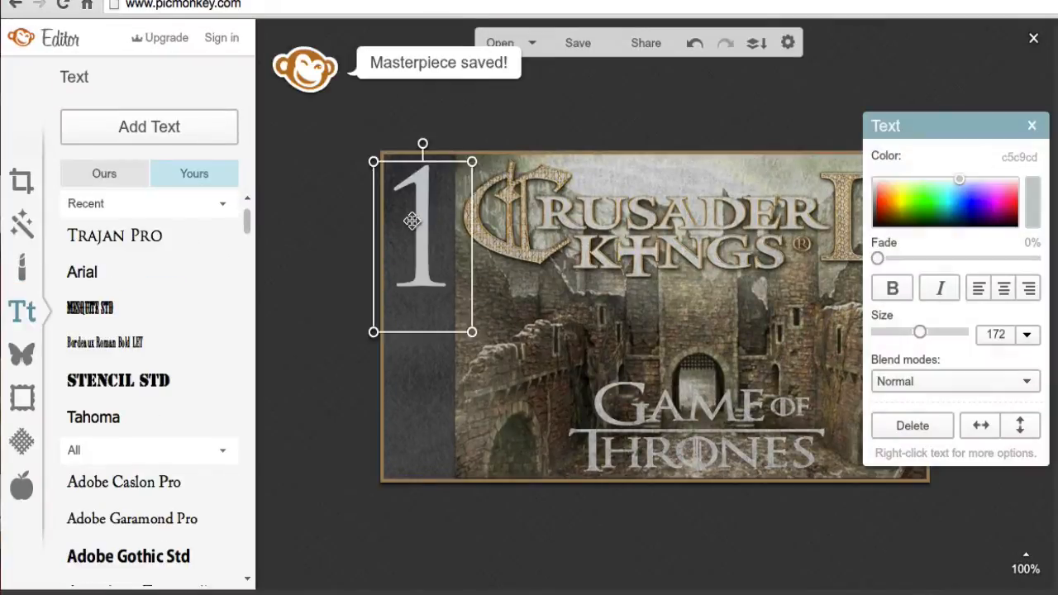
double_click(417, 224)
type("2")
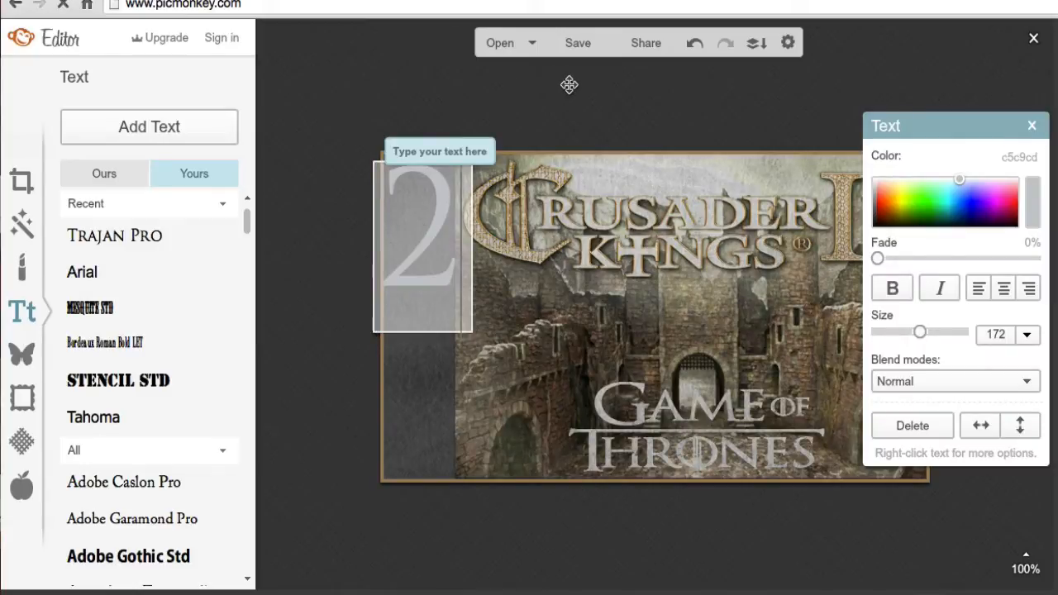
left_click(569, 88)
Shrink the number 2 to size 164, nudge it to center it on the dark strip, and deselect it
left_click(440, 230)
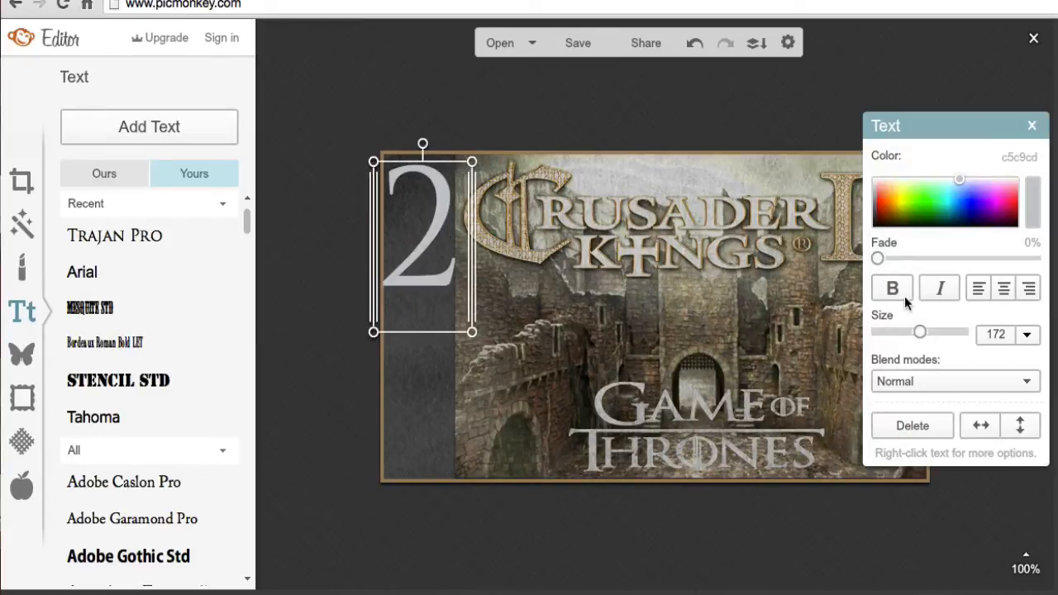
left_click_drag(921, 332, 919, 333)
left_click_drag(473, 332, 472, 325)
left_click_drag(430, 264, 430, 264)
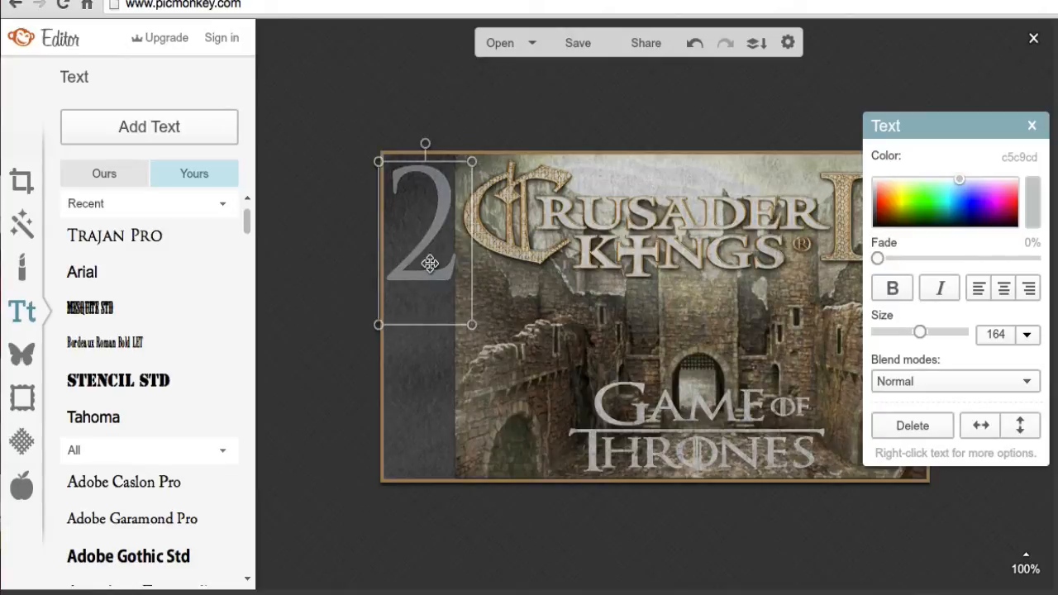
left_click(526, 137)
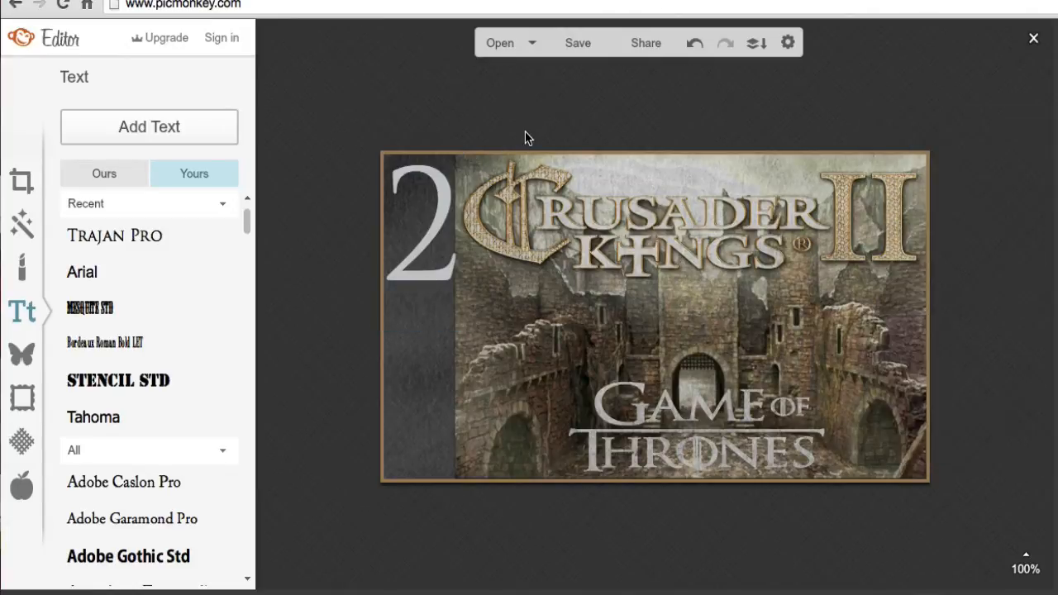
left_click(439, 223)
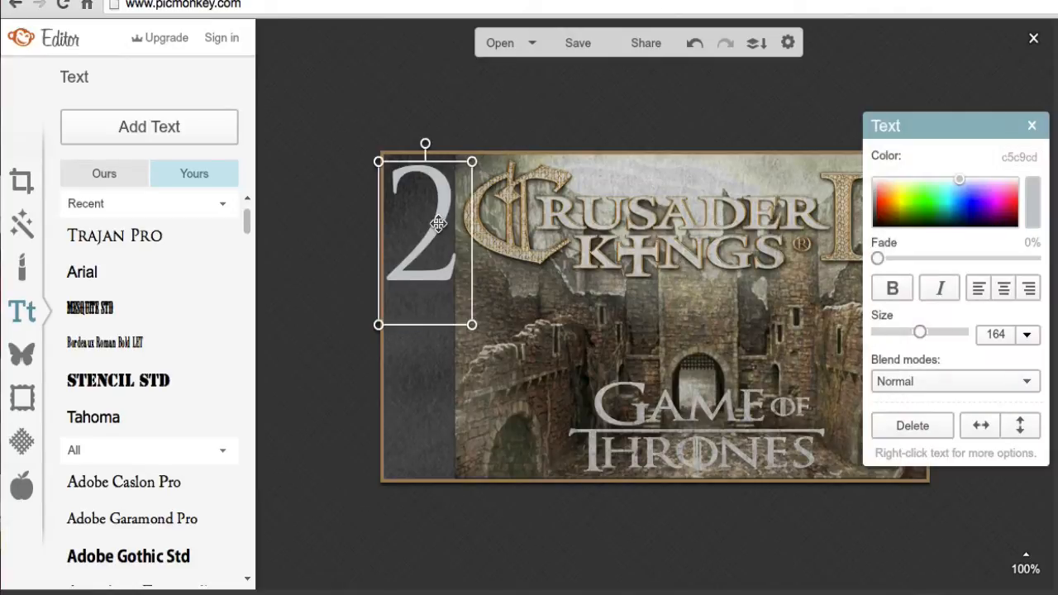
left_click_drag(435, 223, 433, 223)
left_click(533, 145)
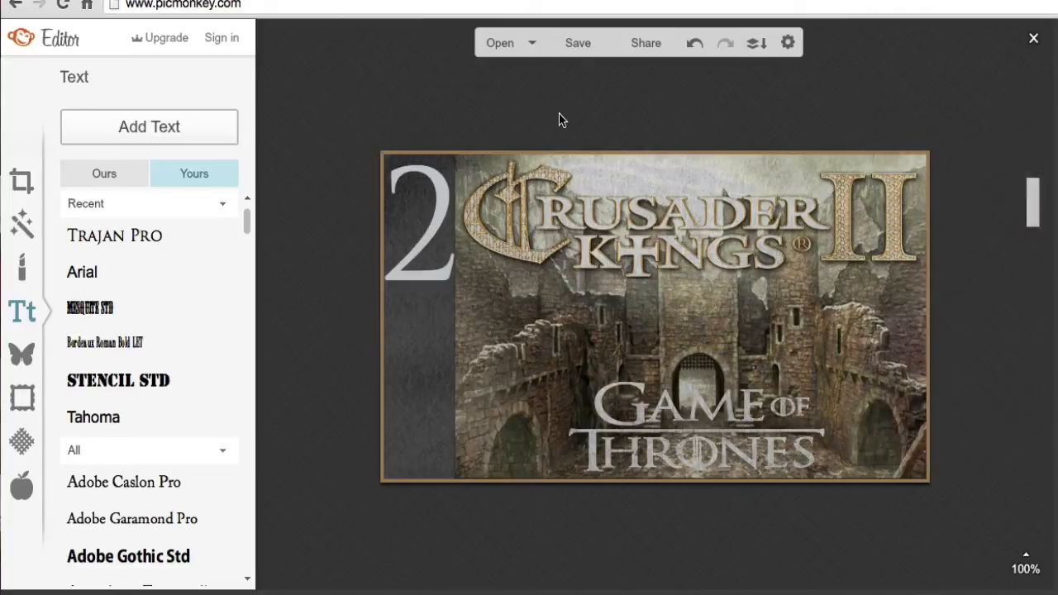
Save the episode 2 thumbnail to the computer as a JPG named harren2
left_click(578, 43)
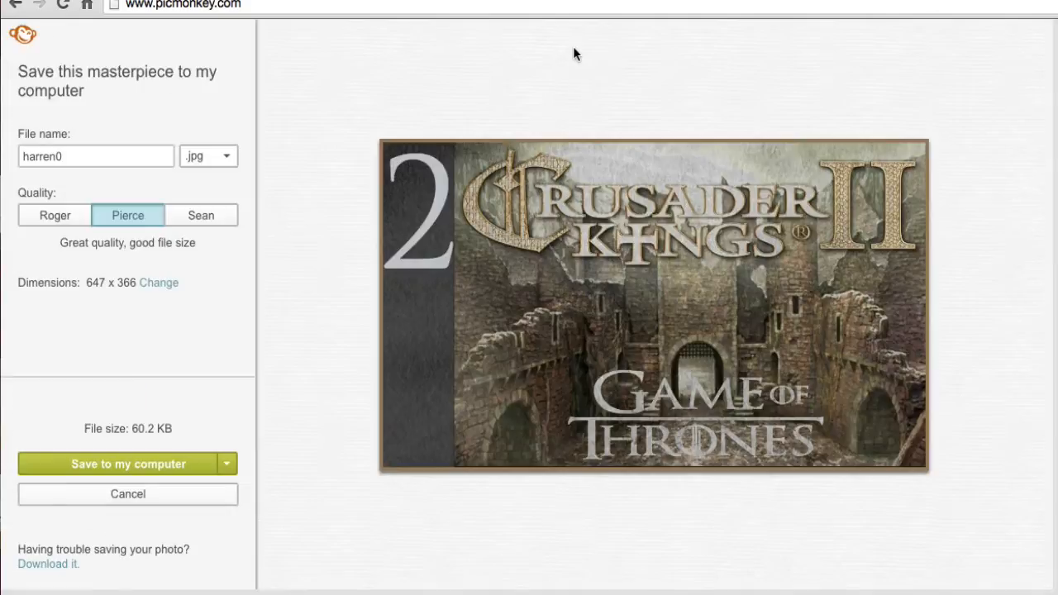
left_click(150, 154)
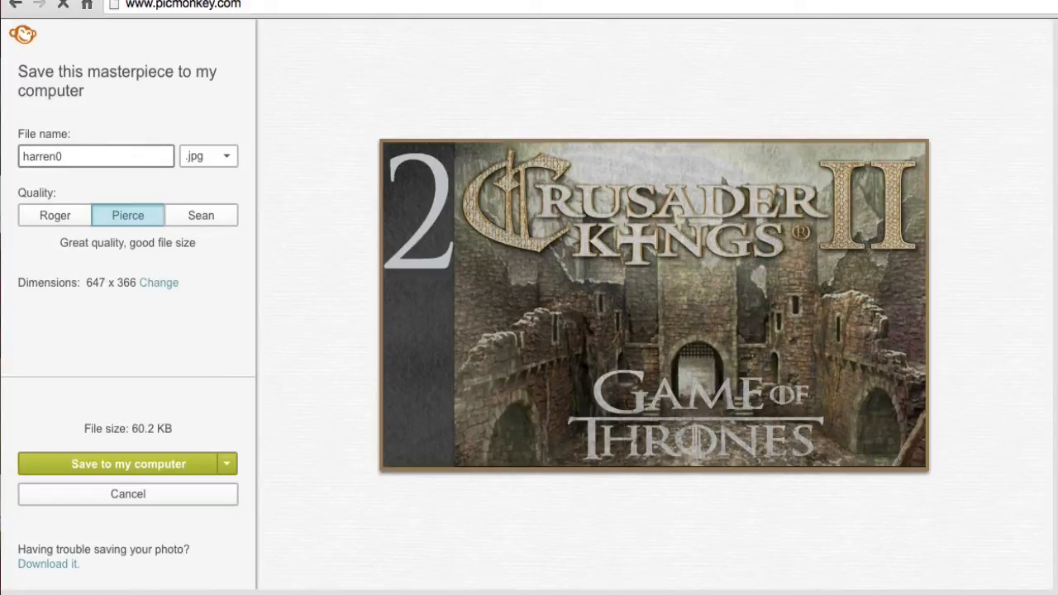
left_click(76, 468)
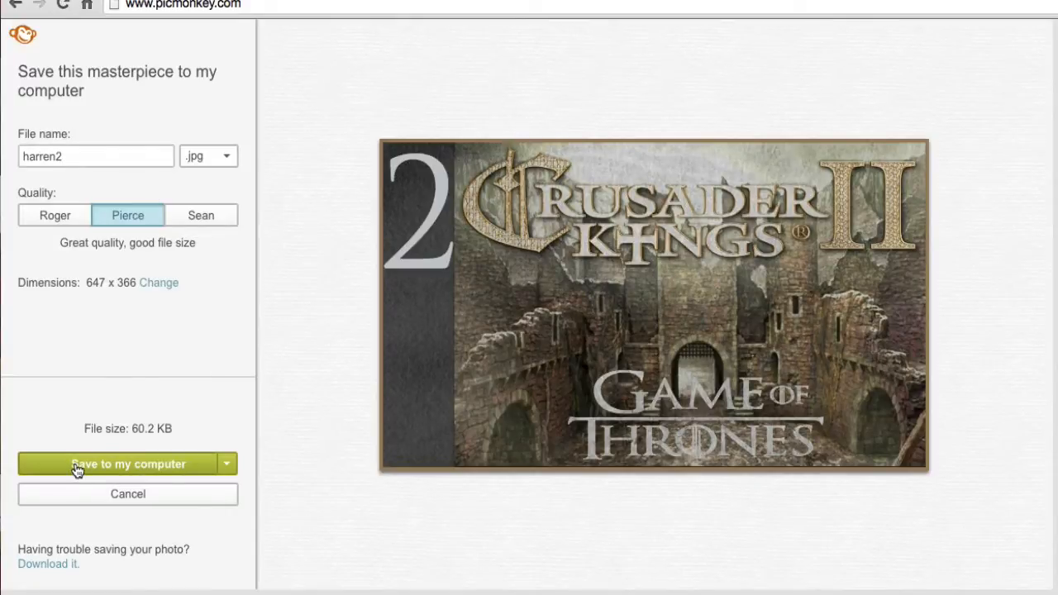
key("Return")
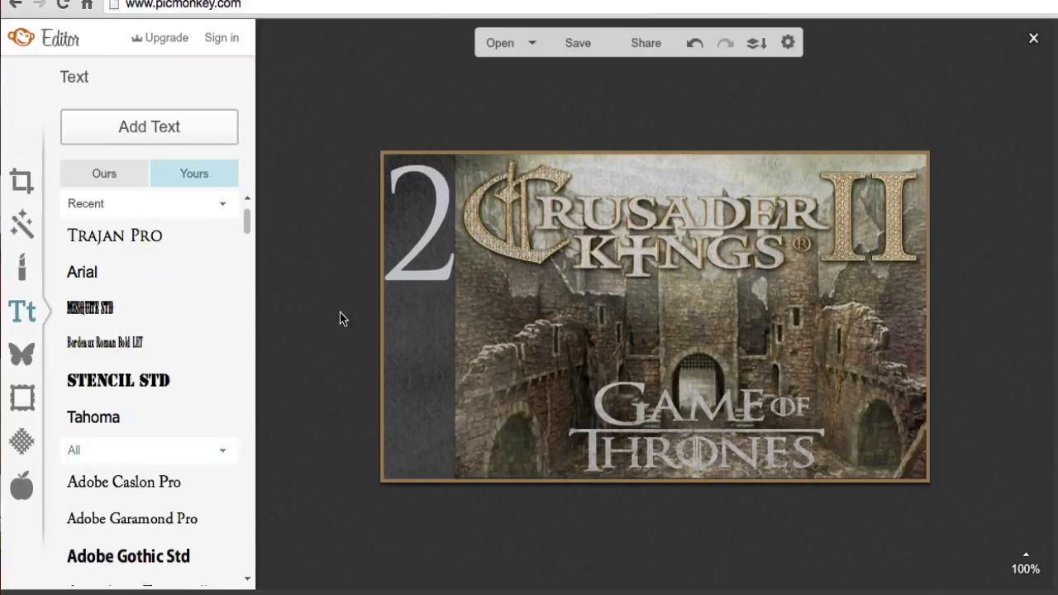
Change the episode number to 3 and save this version as a JPG named harren3 in the harren thumb folder
left_click(420, 261)
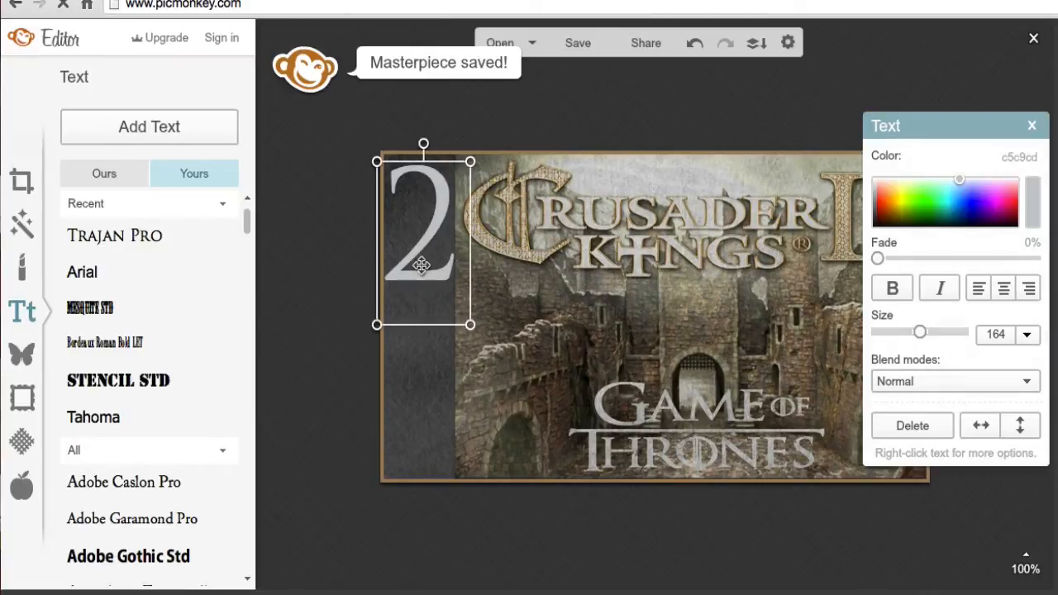
double_click(422, 263)
type("3")
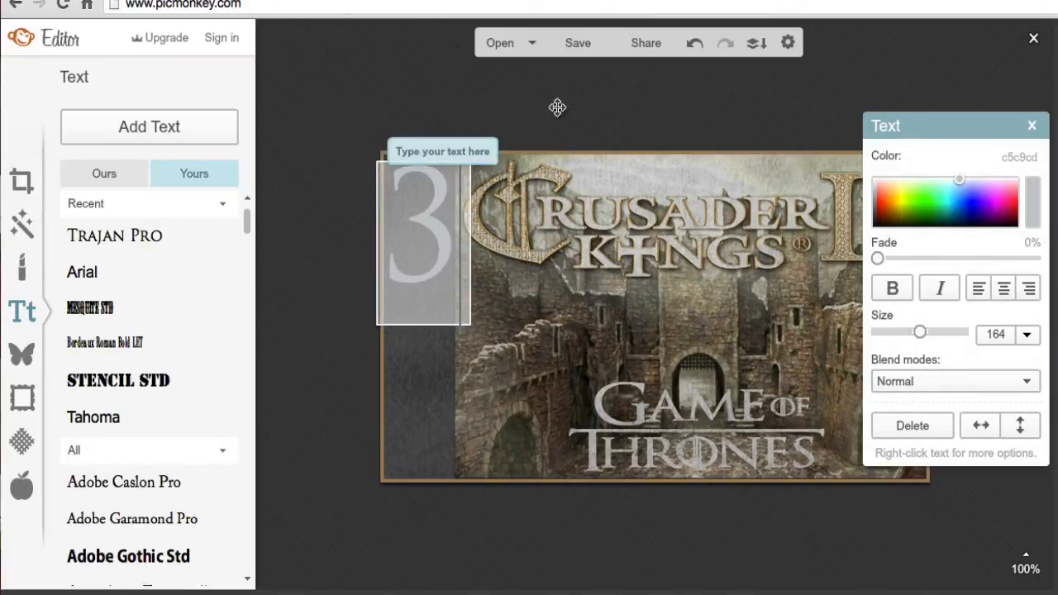
left_click(584, 42)
left_click(111, 157)
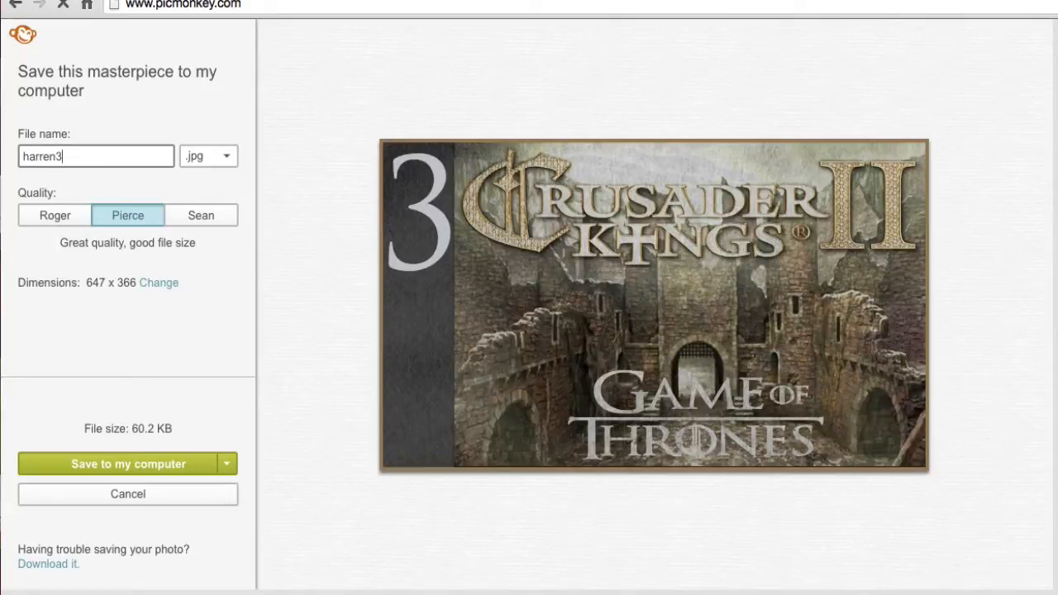
left_click(64, 459)
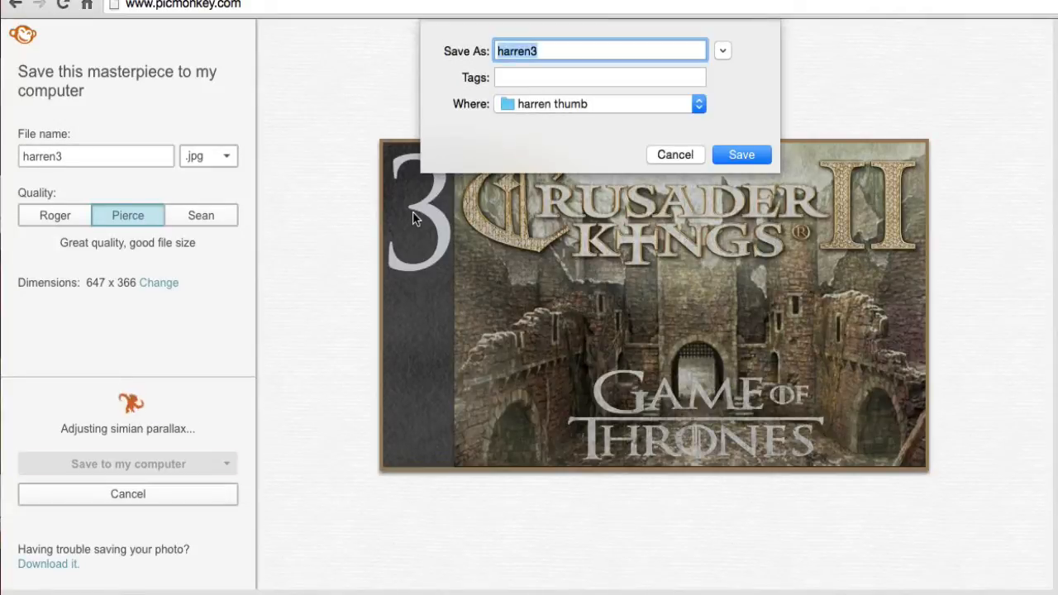
key("Return")
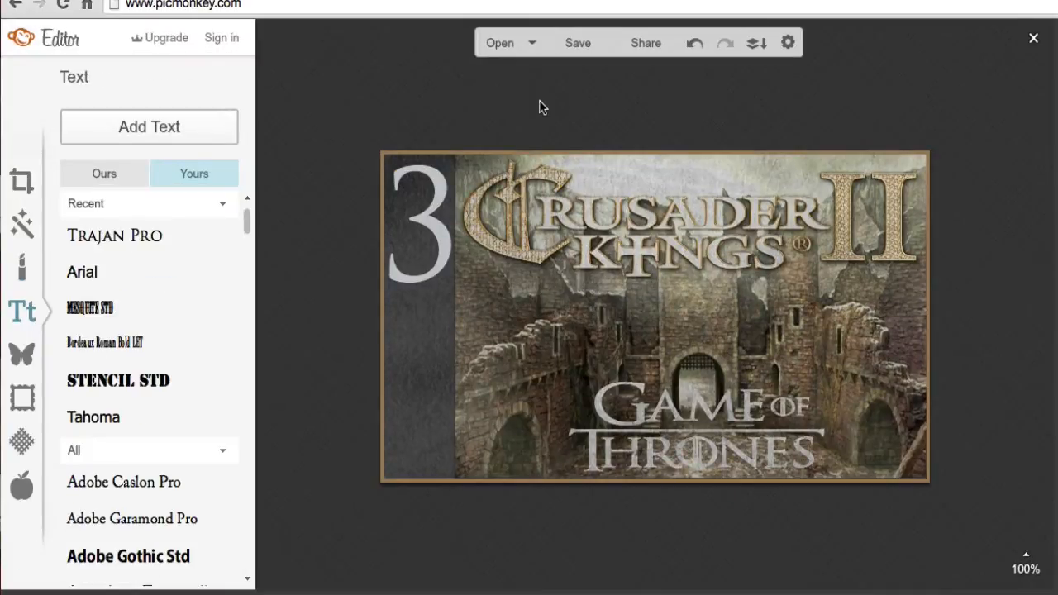
Change the episode number to 4 and save this version as a JPG named harren4 in the harren thumb folder
left_click(434, 246)
left_click(434, 245)
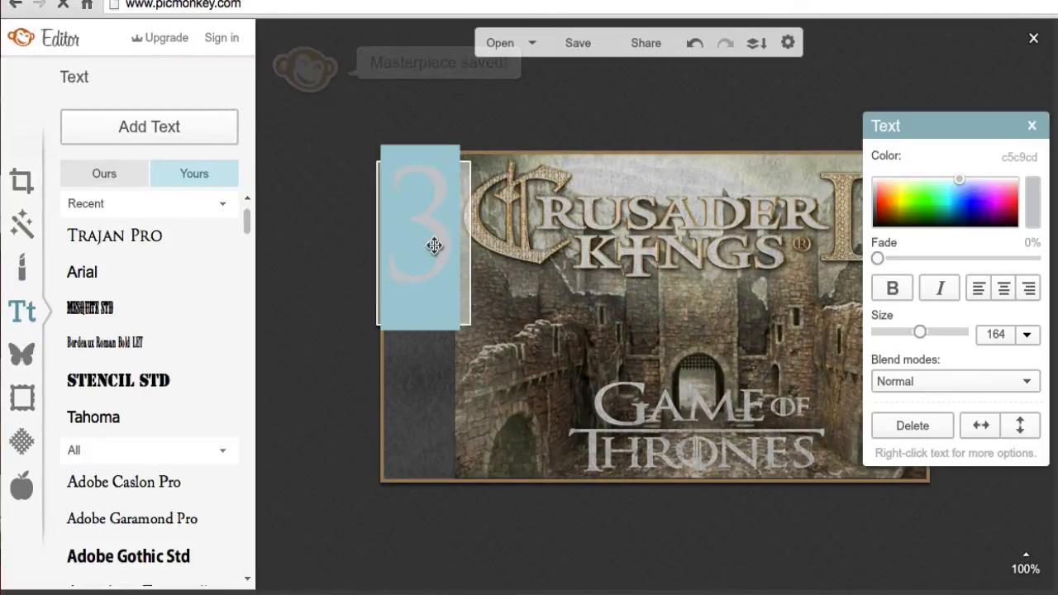
type("4")
left_click(558, 51)
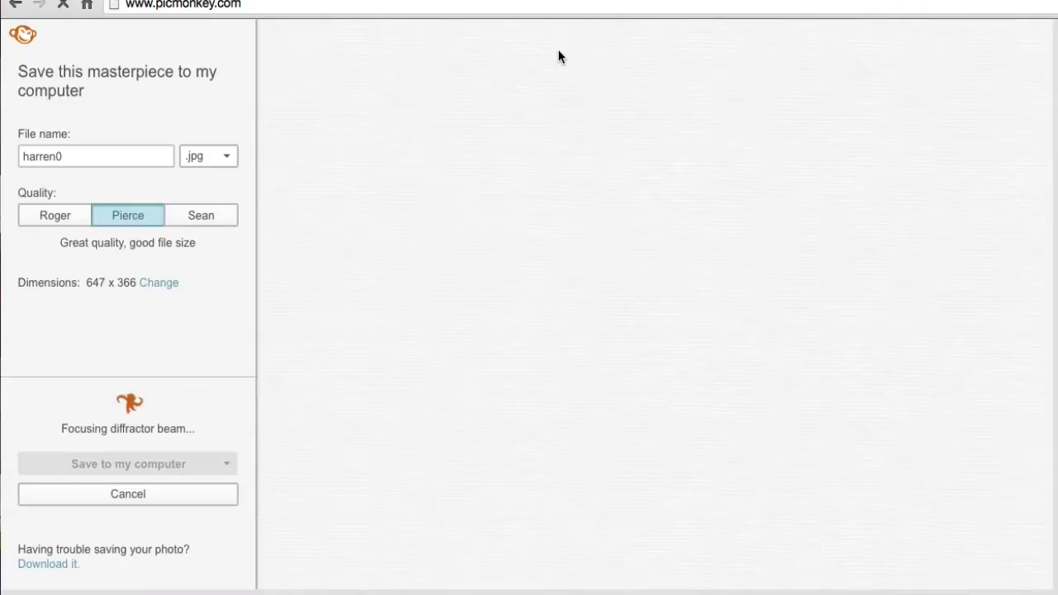
left_click(83, 161)
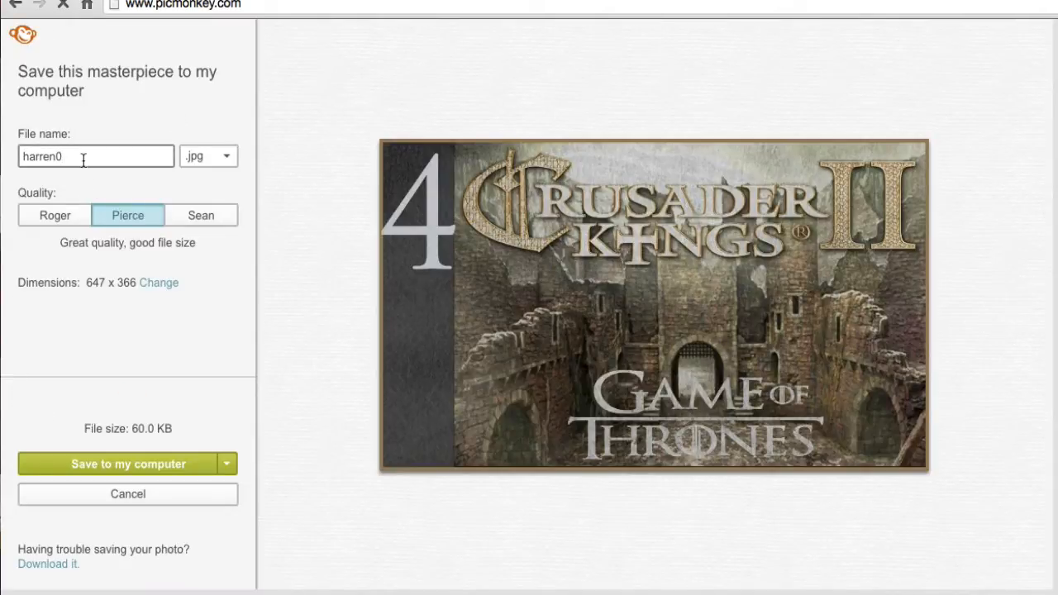
left_click(66, 467)
left_click(65, 467)
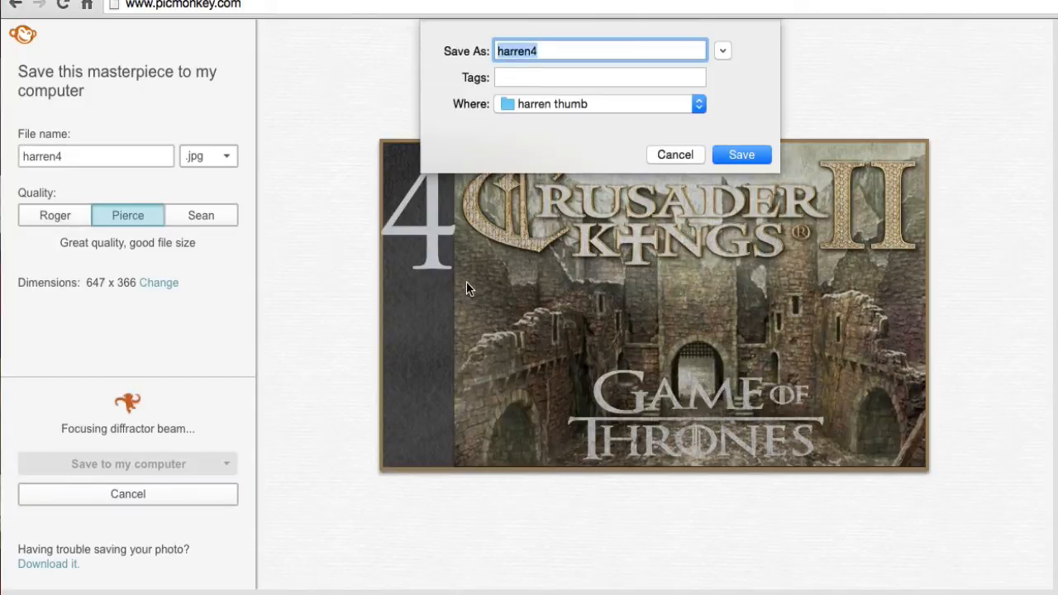
left_click(744, 155)
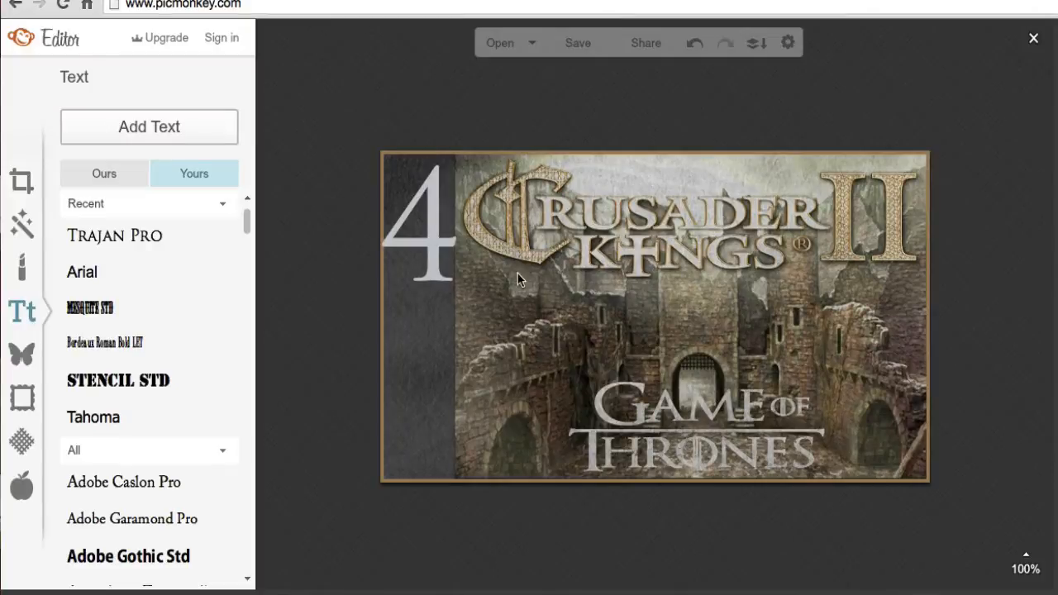
Change the episode number to 5 and save this version of the thumbnail to the computer as a JPG
left_click(449, 219)
type("5")
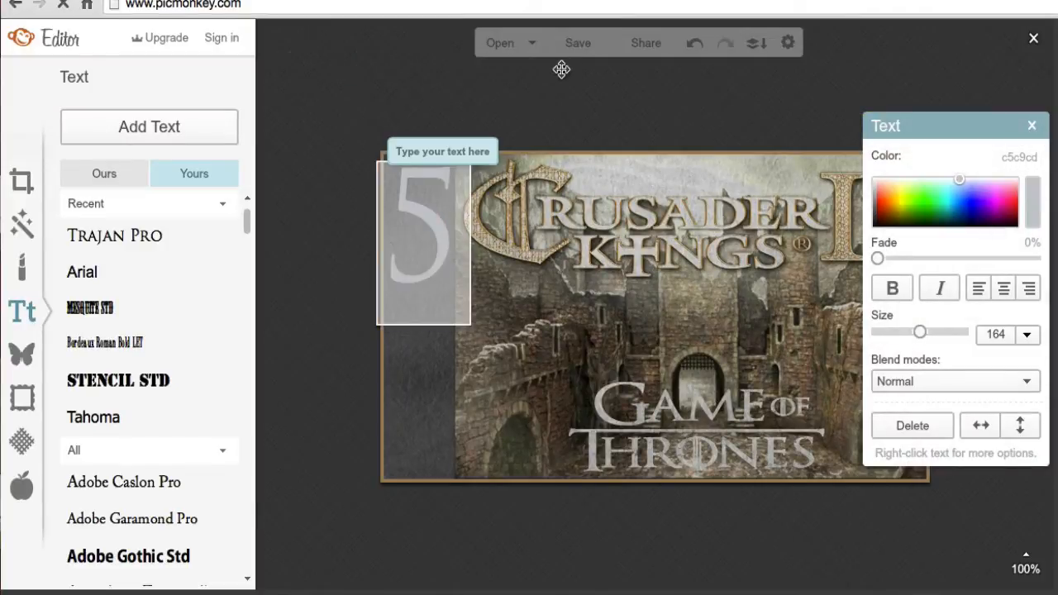
left_click(571, 48)
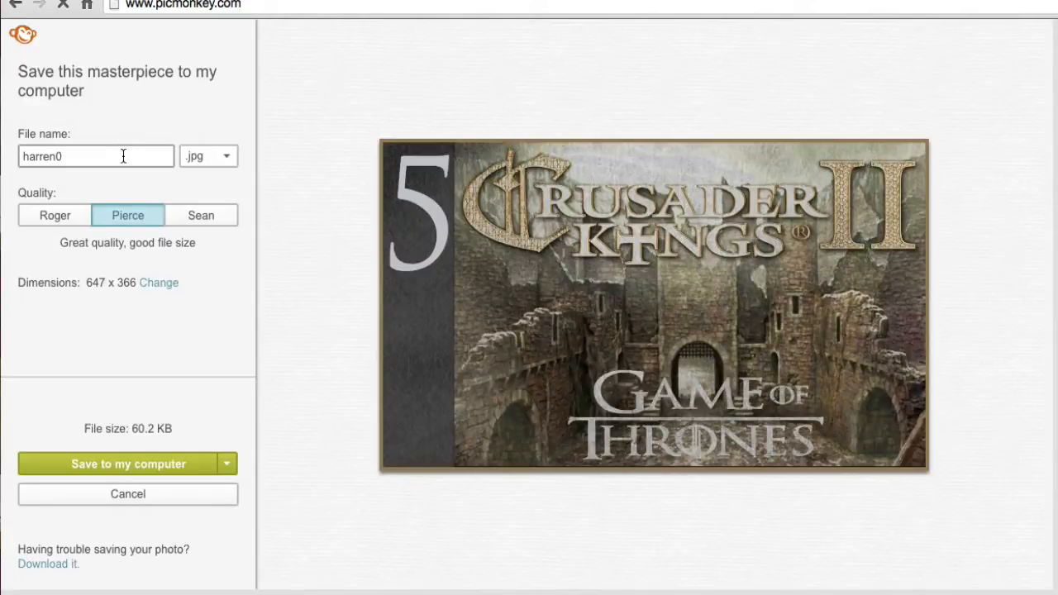
left_click(123, 157)
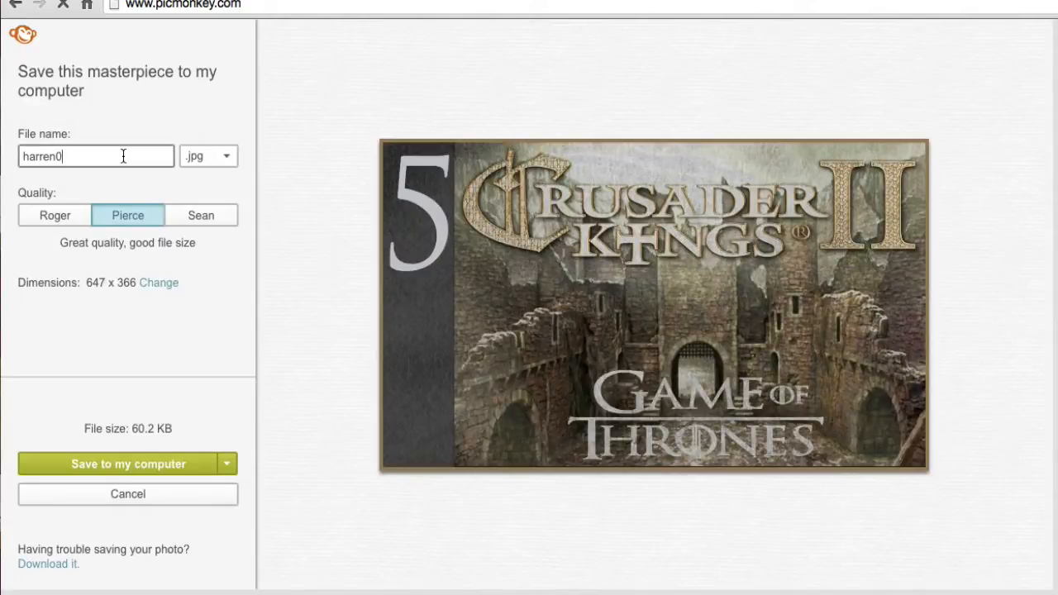
left_click(45, 467)
key("Return")
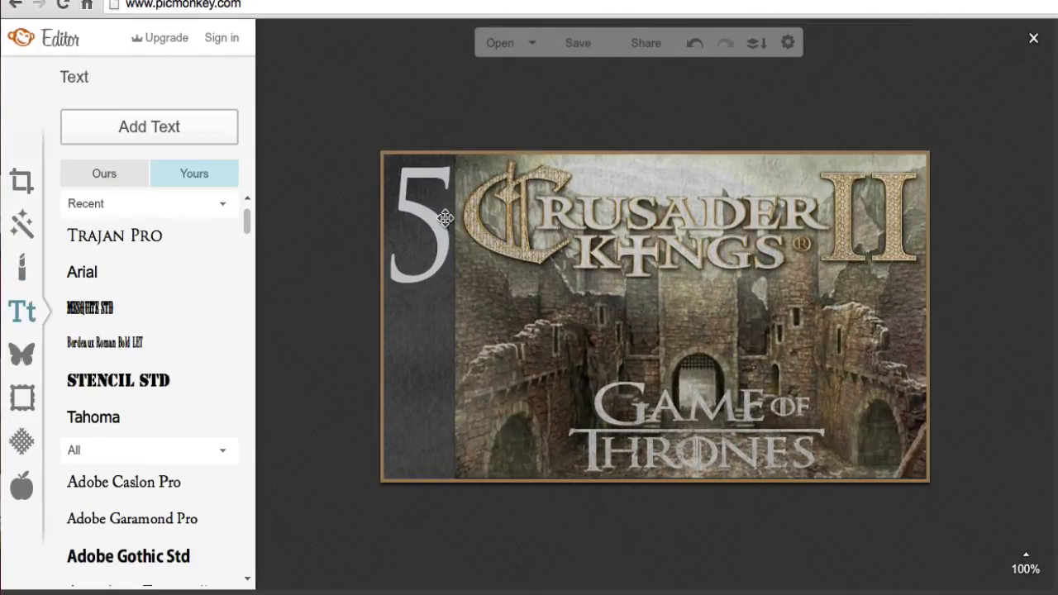
Change the episode number to 6 and save this version of the thumbnail to the computer as a JPG
left_click(420, 224)
double_click(420, 224)
type("6")
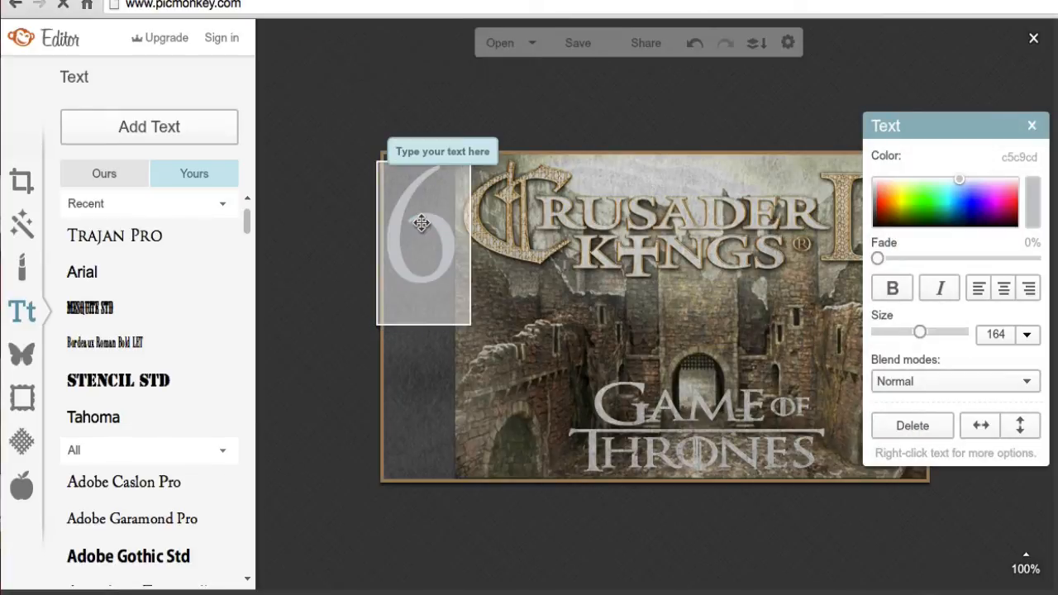
left_click(596, 39)
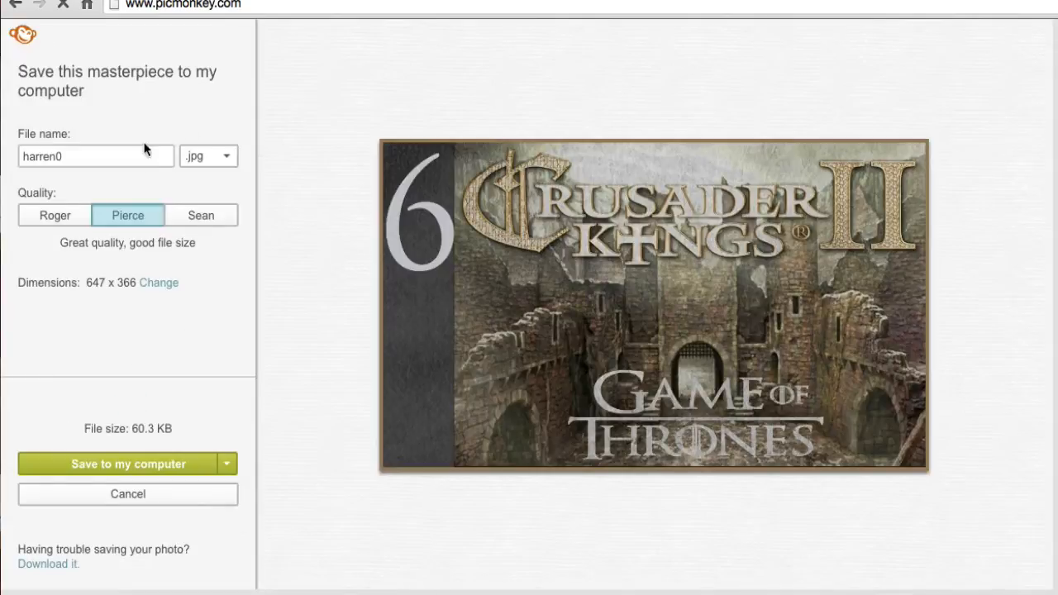
left_click(137, 156)
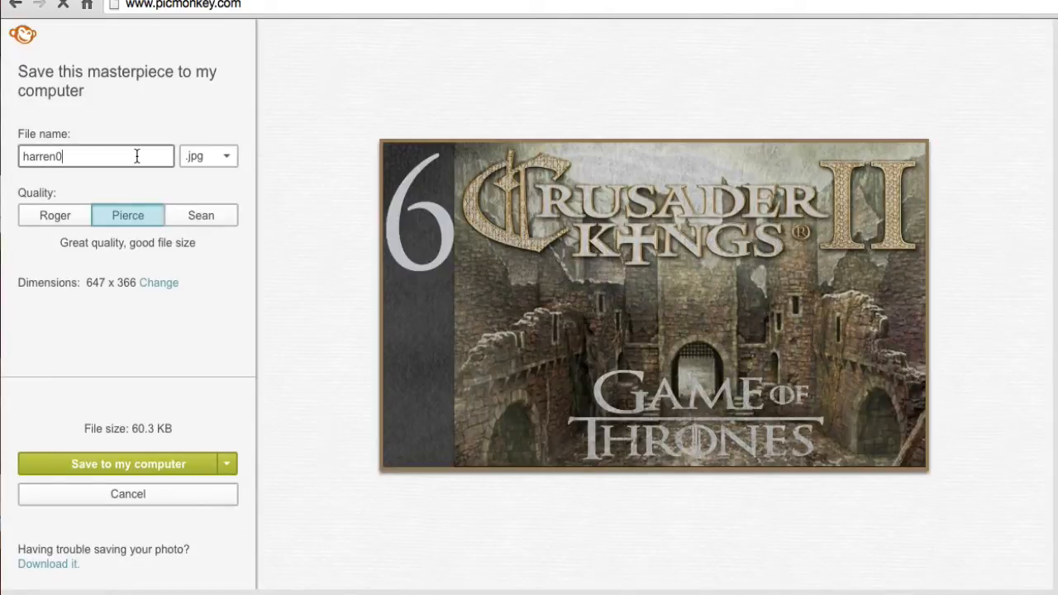
left_click(59, 473)
key("Return")
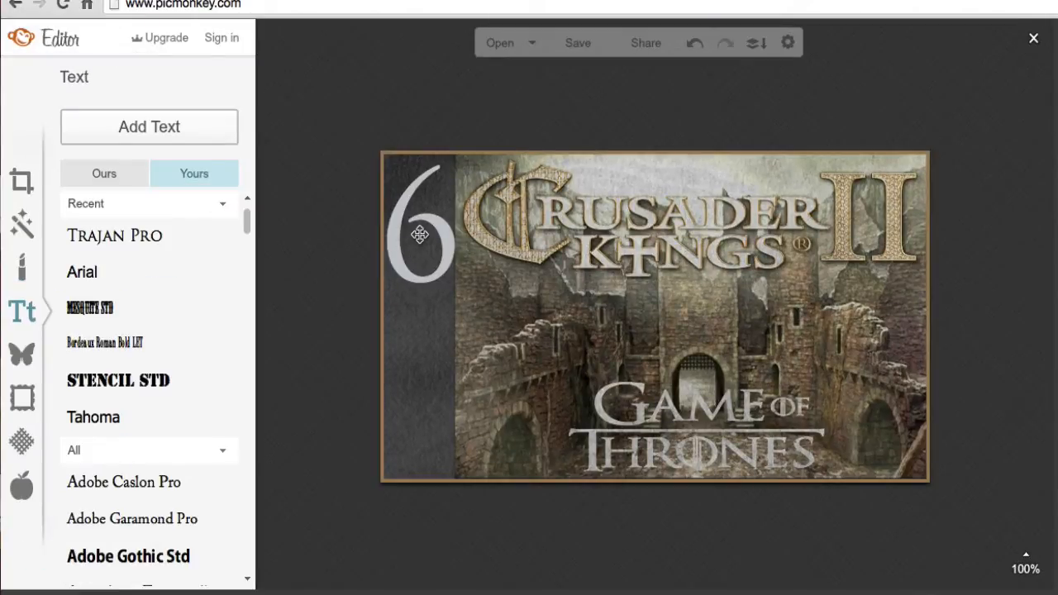
Change the episode number on the thumbnail to 7 and adjust its position within the dark side strip
left_click(420, 235)
double_click(420, 233)
type("7")
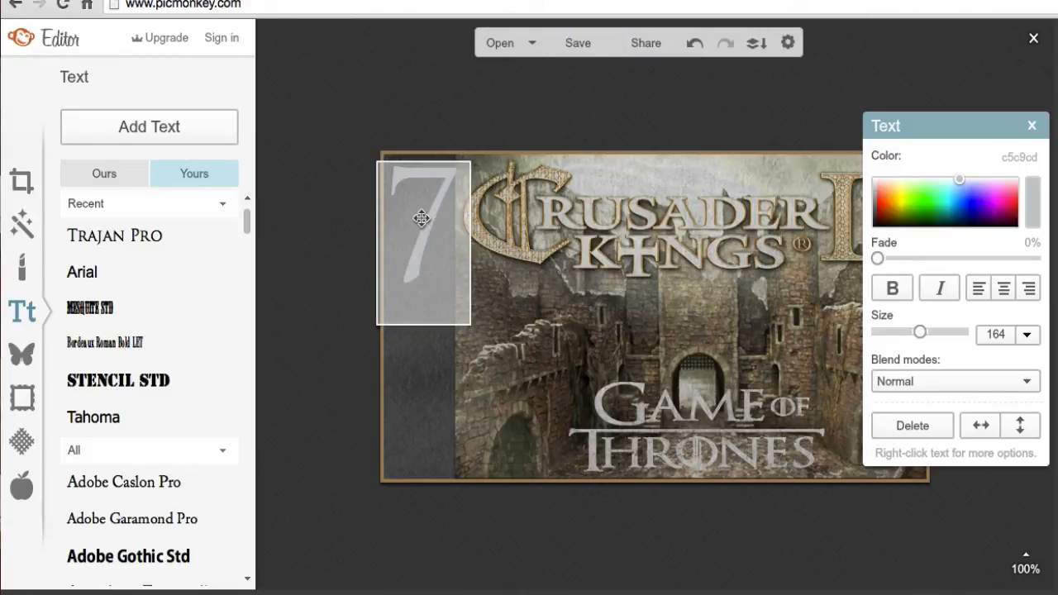
left_click(366, 234)
left_click(428, 236)
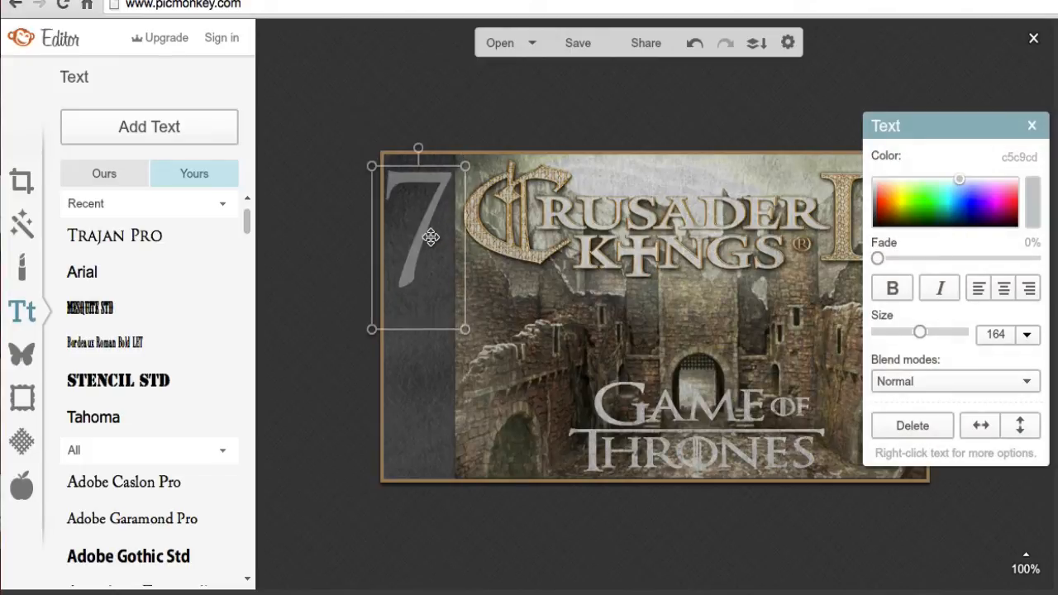
left_click_drag(431, 237, 433, 234)
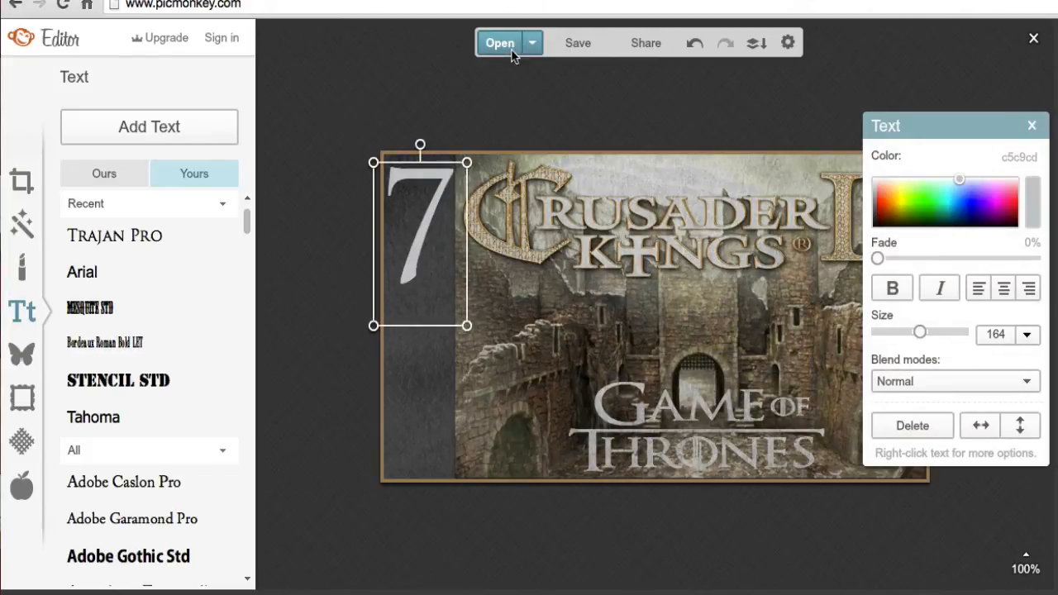
Save this version of the thumbnail as a JPG named harren7 in the harren thumb folder
left_click(576, 44)
left_click(135, 157)
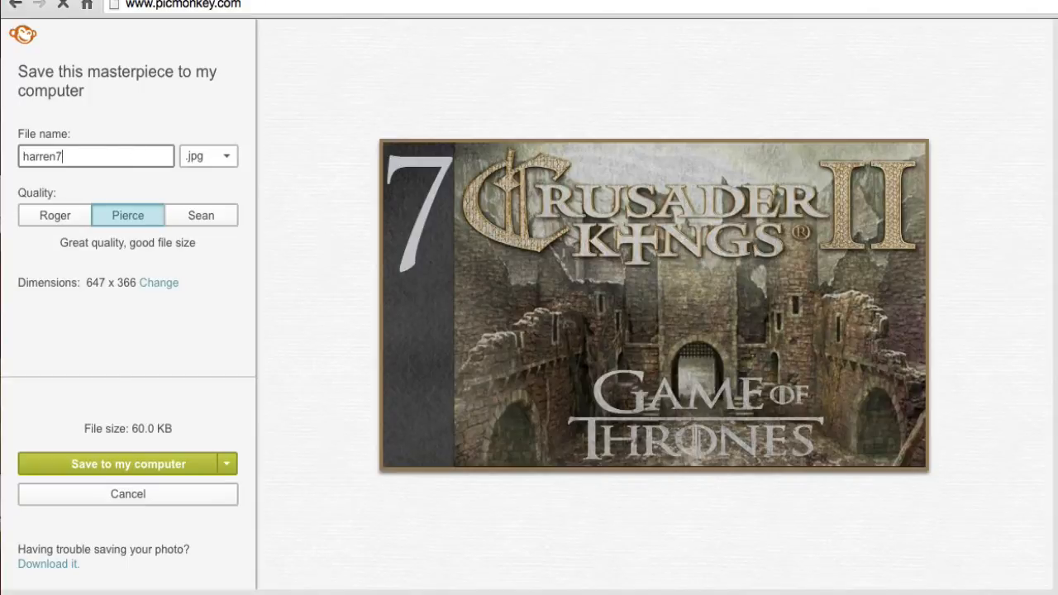
type("7")
left_click(78, 465)
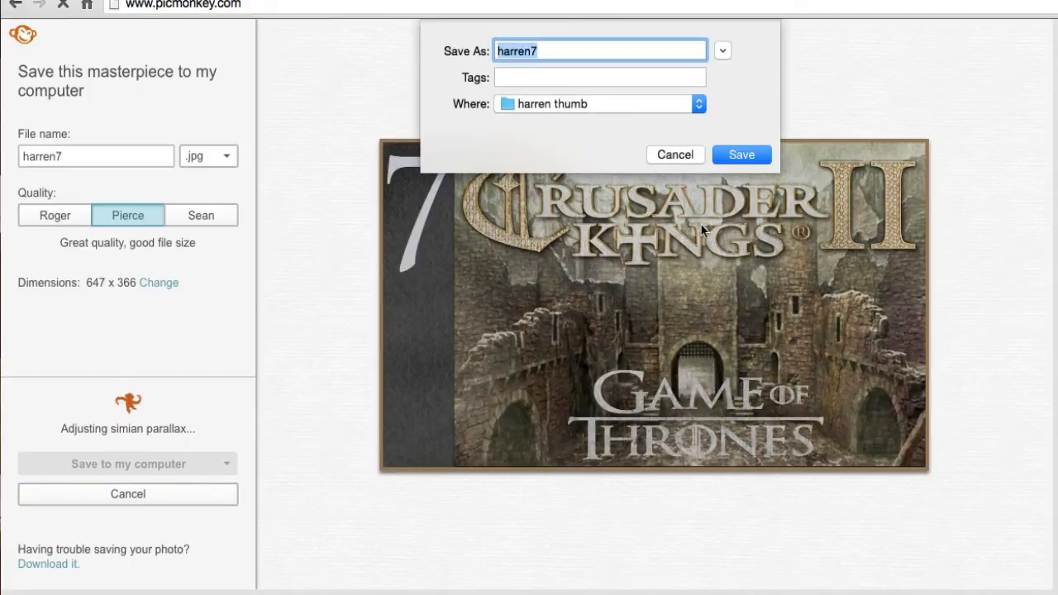
left_click(742, 154)
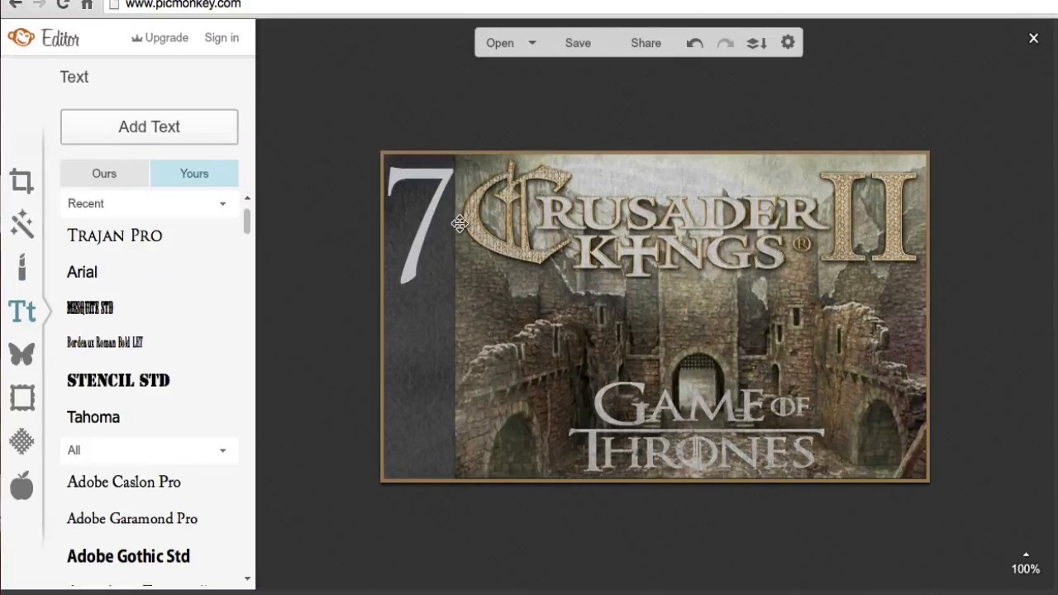
Change the episode number to 8 and save this version as a JPG named harren8 in the harren thumb folder
left_click(426, 206)
double_click(433, 216)
type("8")
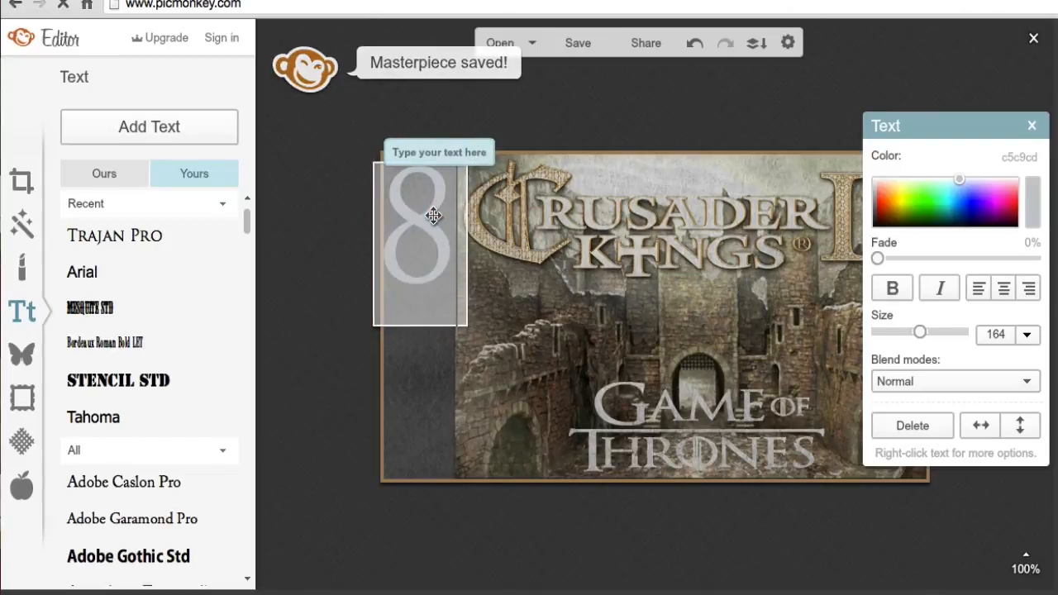
left_click(578, 43)
left_click(161, 156)
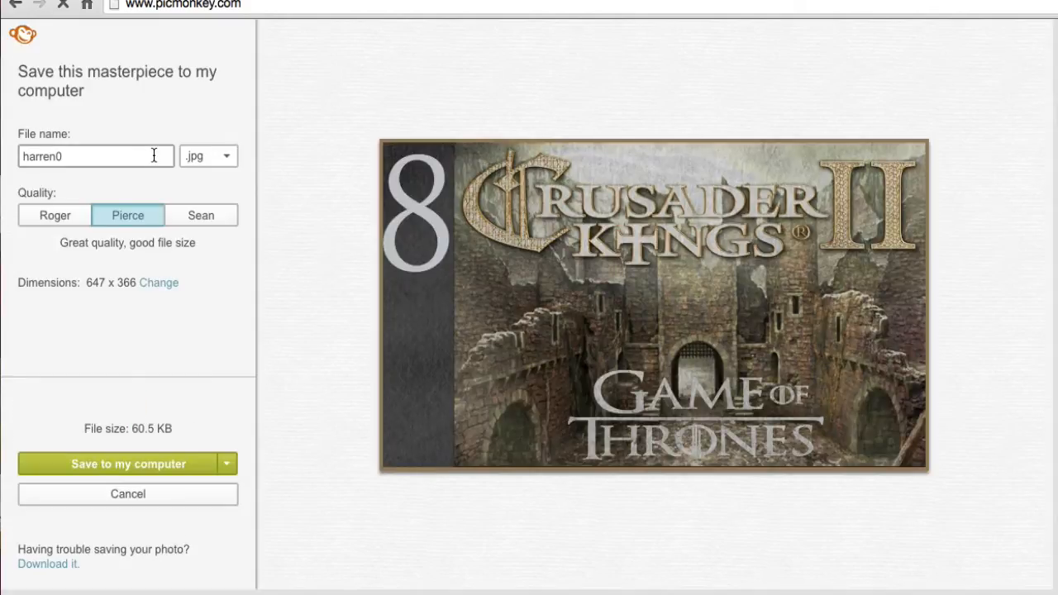
key("BackSpace")
type("8")
left_click(126, 462)
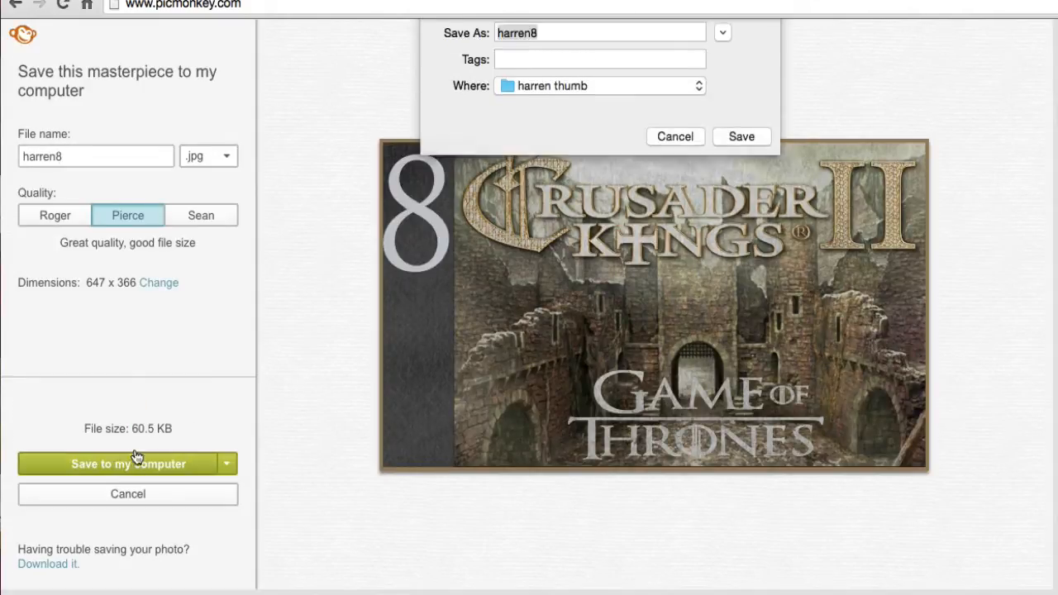
left_click(746, 150)
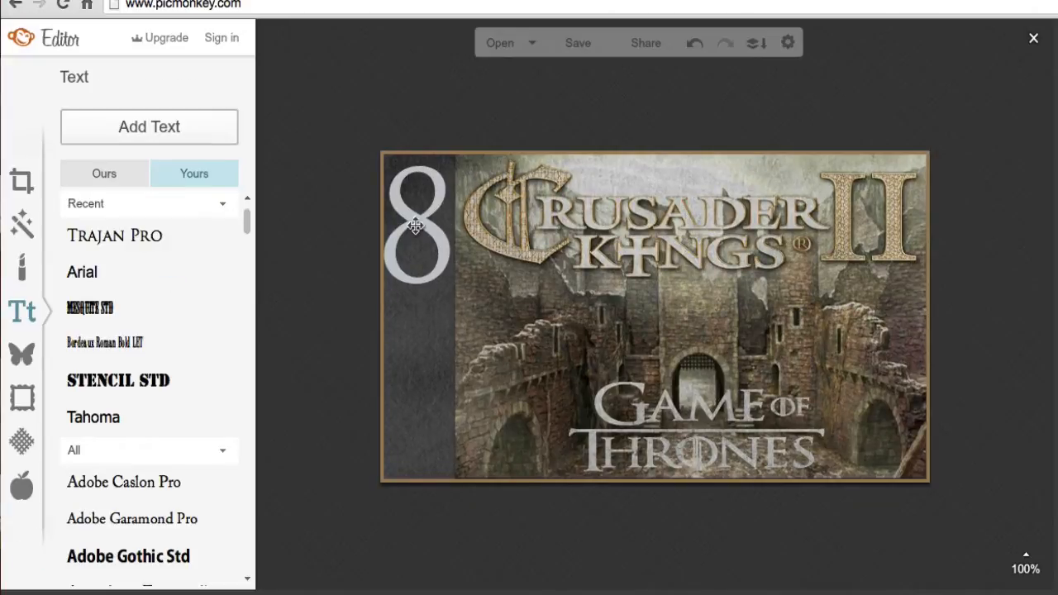
Change the episode number to 9 and nudge it slightly upward in the dark side strip
left_click(417, 225)
left_click(418, 225)
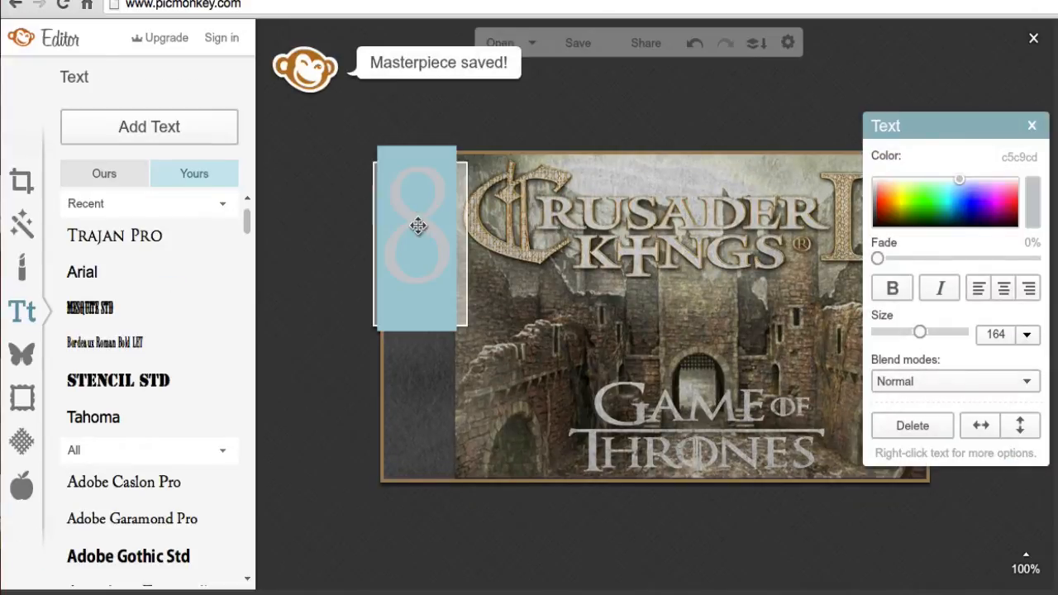
type("9")
left_click(353, 237)
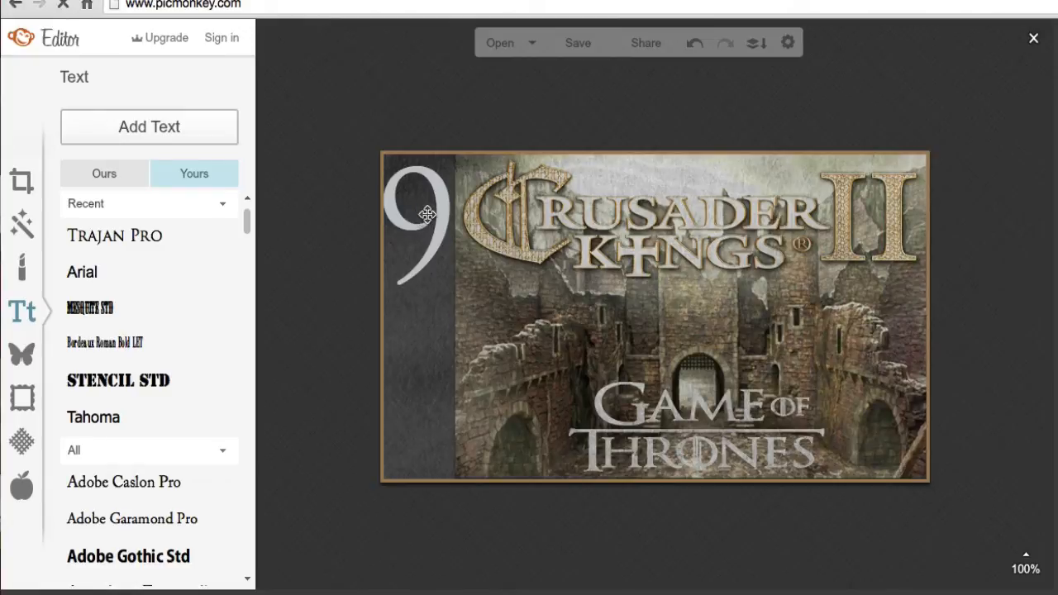
left_click(420, 217)
left_click_drag(442, 212, 442, 204)
Save the episode 9 thumbnail as a JPG named harren9 in the harren thumb folder
left_click(577, 46)
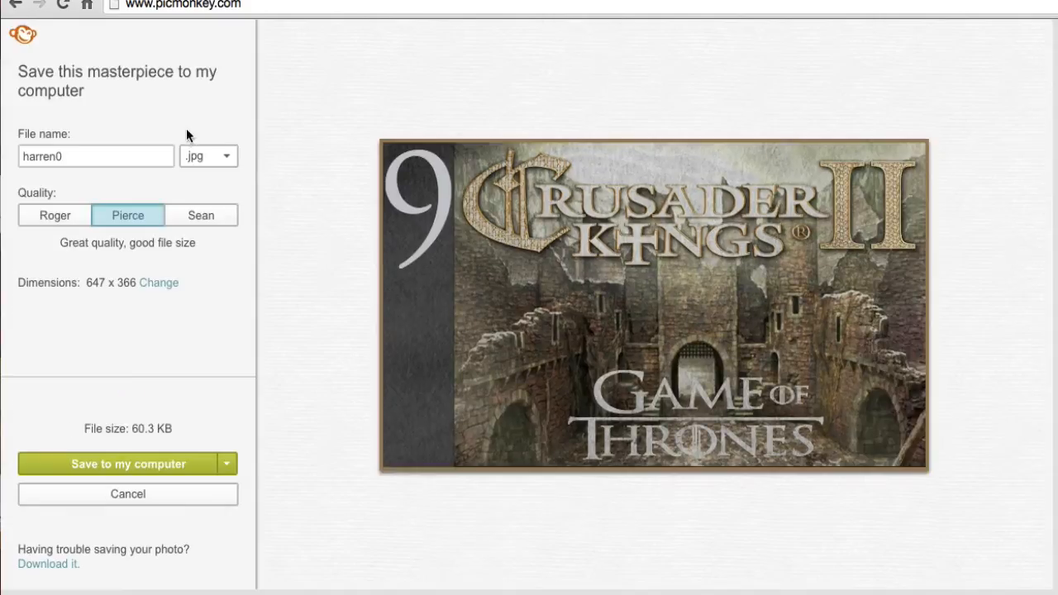
left_click(152, 150)
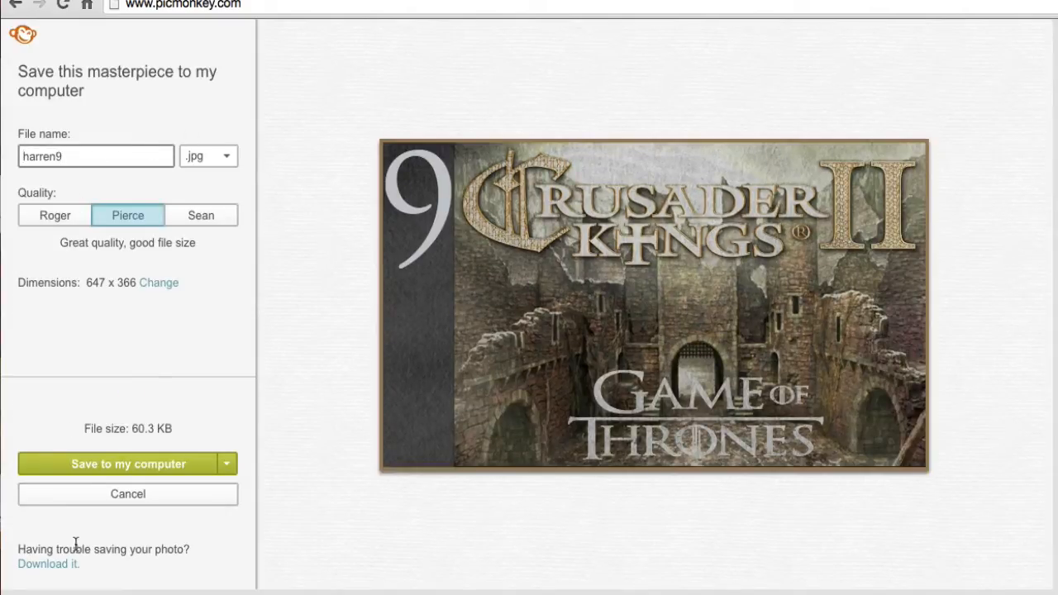
left_click(76, 469)
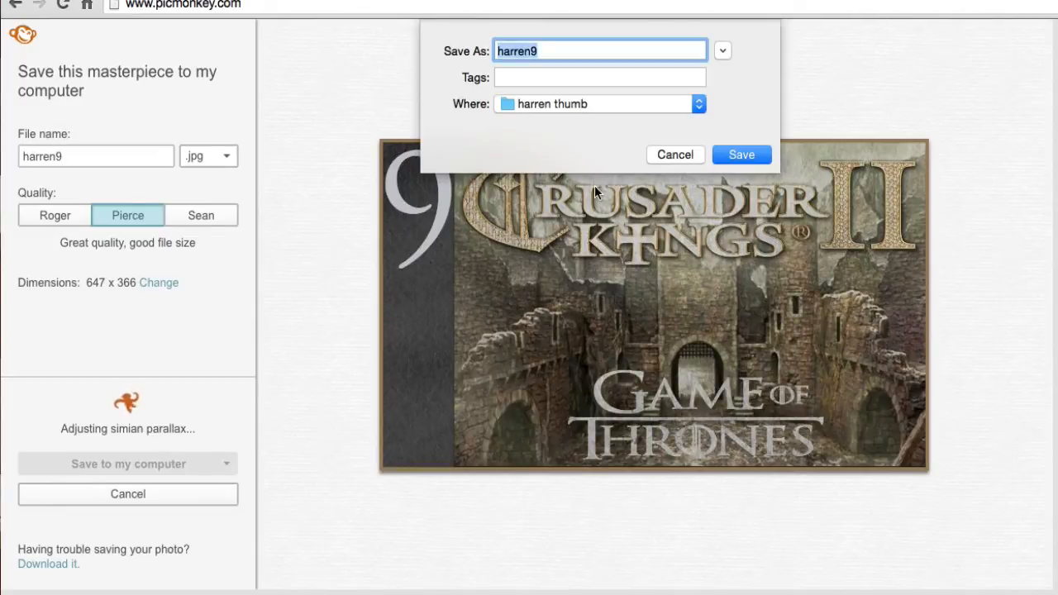
key("Return")
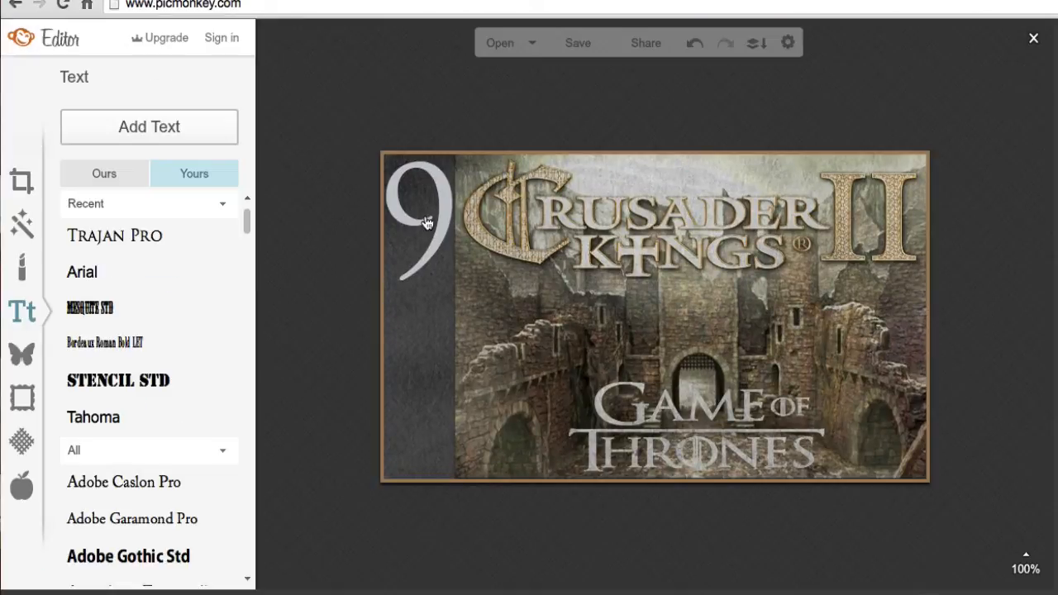
Replace the episode digit with 1 as the first digit of a two-digit number
left_click(427, 216)
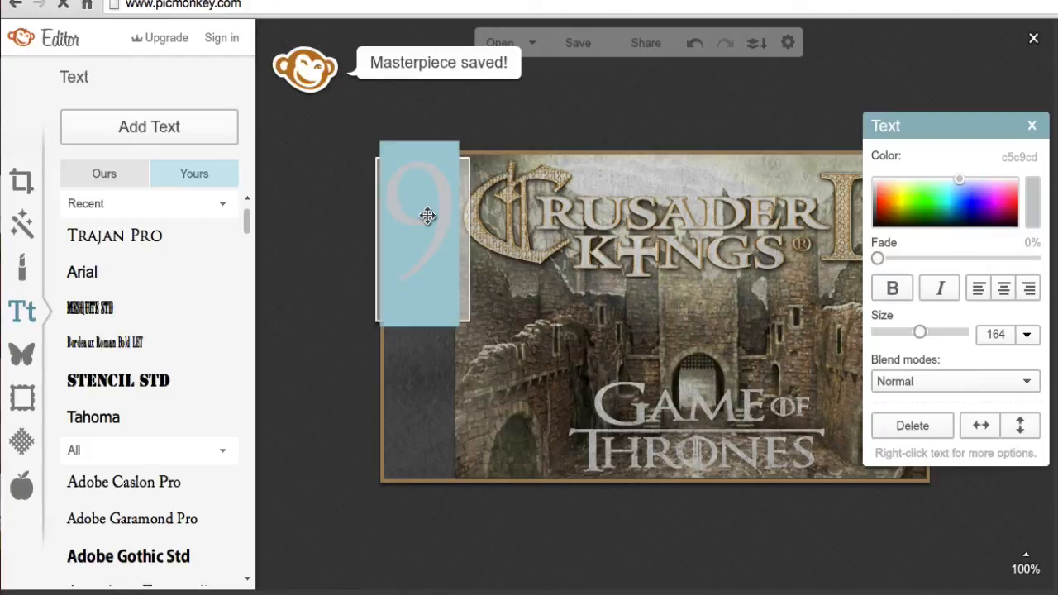
type("1")
left_click(518, 144)
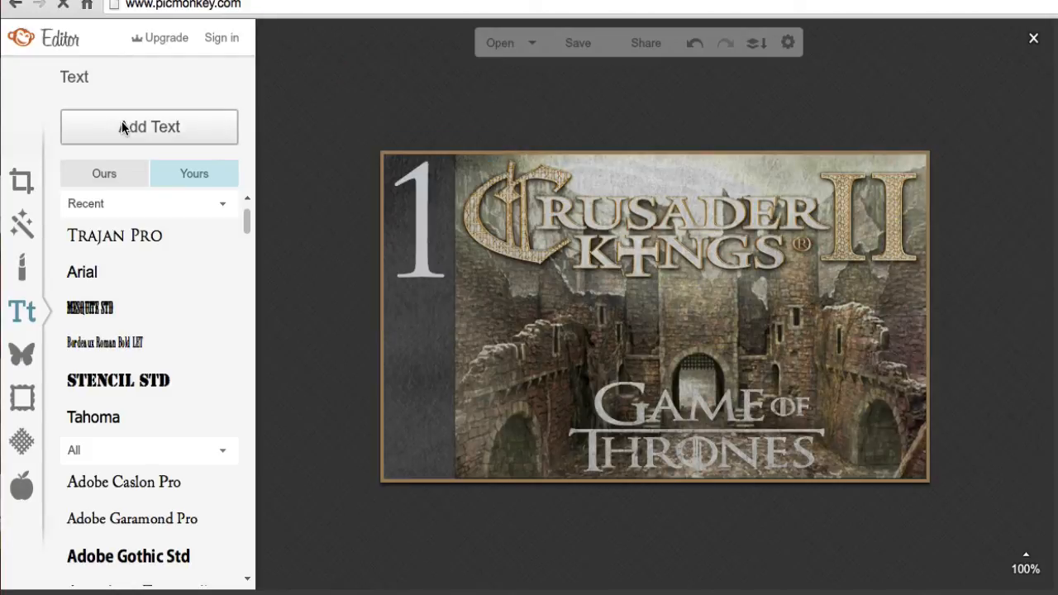
Add a separate Trajan Pro text reading 0 at size 145 below the 1 in the dark strip
left_click(116, 233)
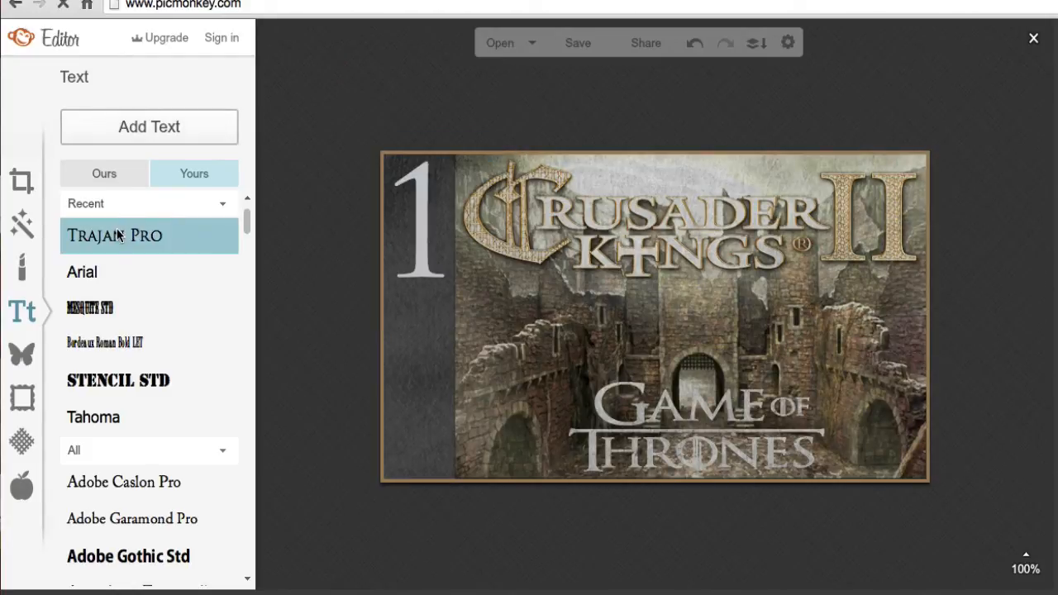
left_click(134, 132)
left_click_drag(648, 305, 468, 315)
left_click_drag(590, 324, 470, 488)
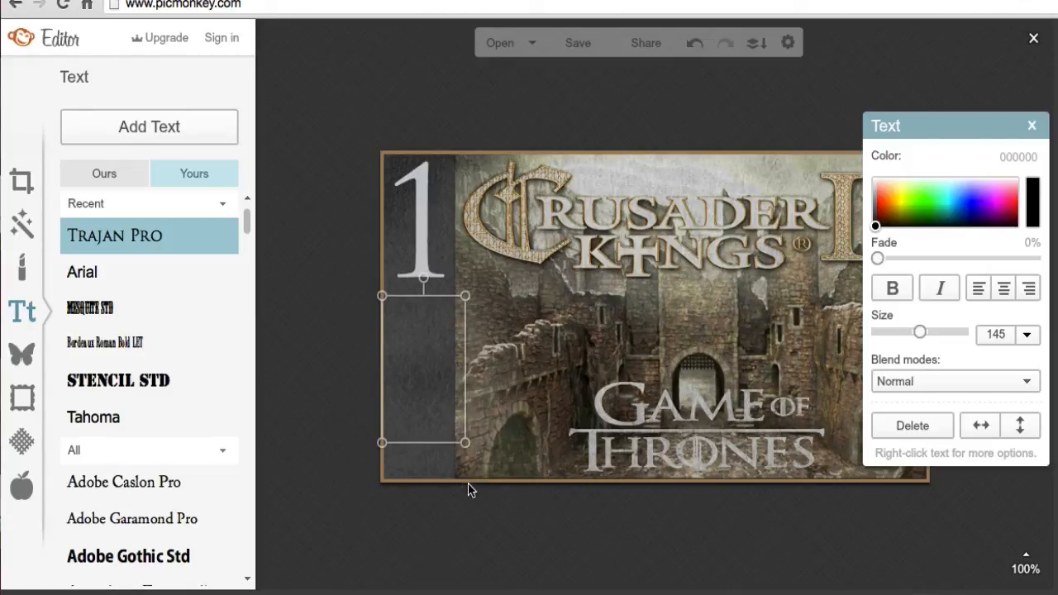
left_click(444, 399)
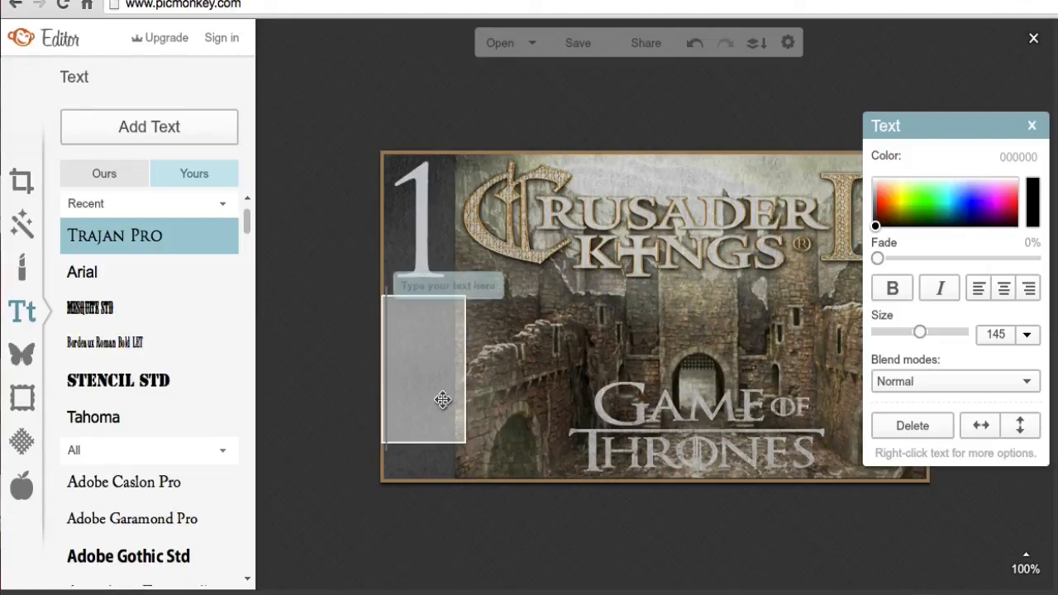
type("0")
left_click(338, 359)
Enlarge the 0 to size 164 to match the 1 and move it lower, centred in the dark strip
left_click(420, 236)
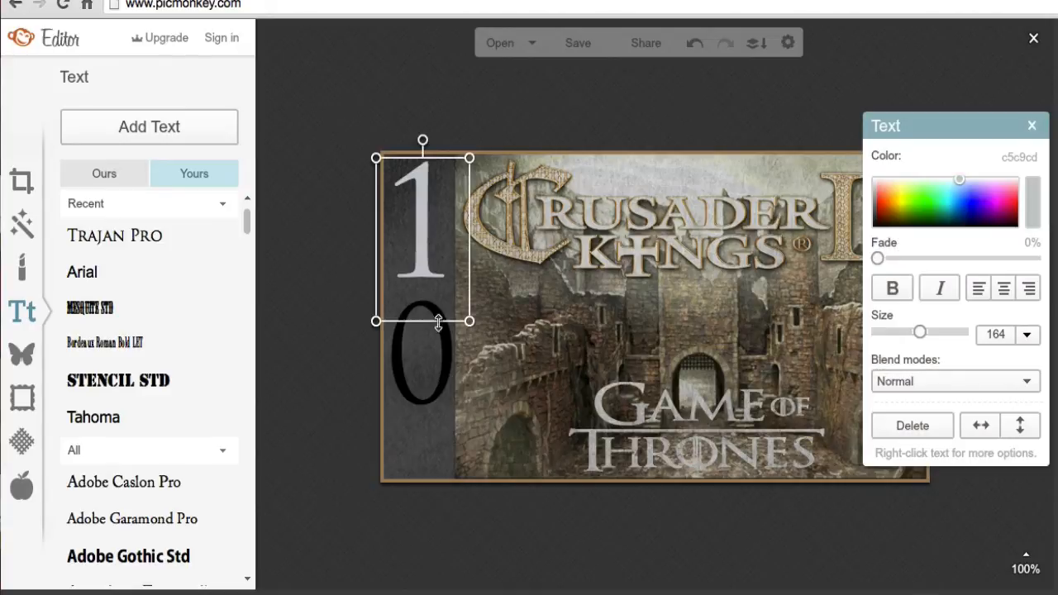
left_click(433, 365)
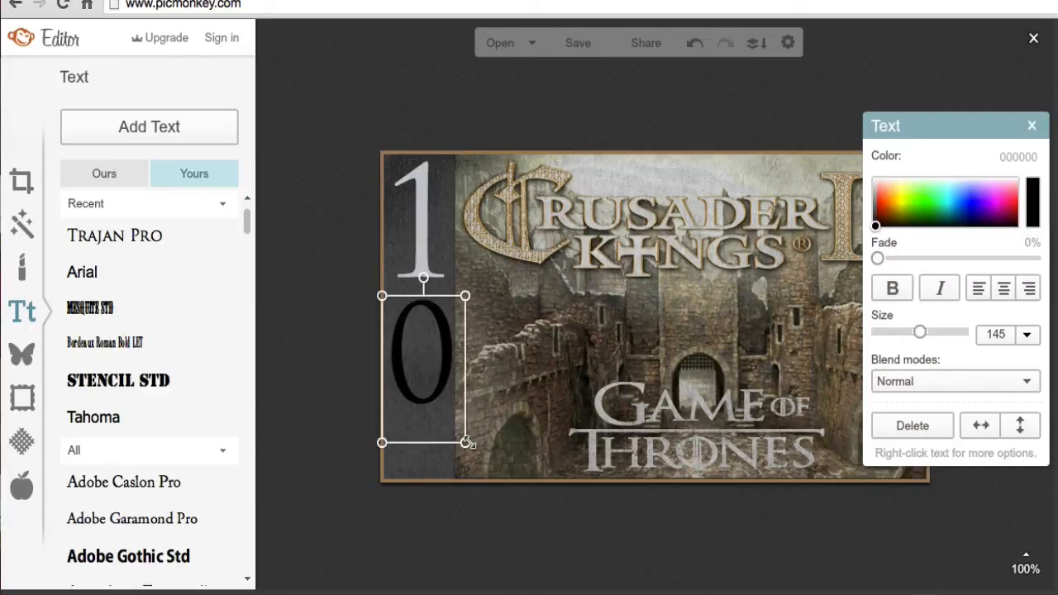
left_click_drag(466, 443, 483, 467)
left_click(330, 378)
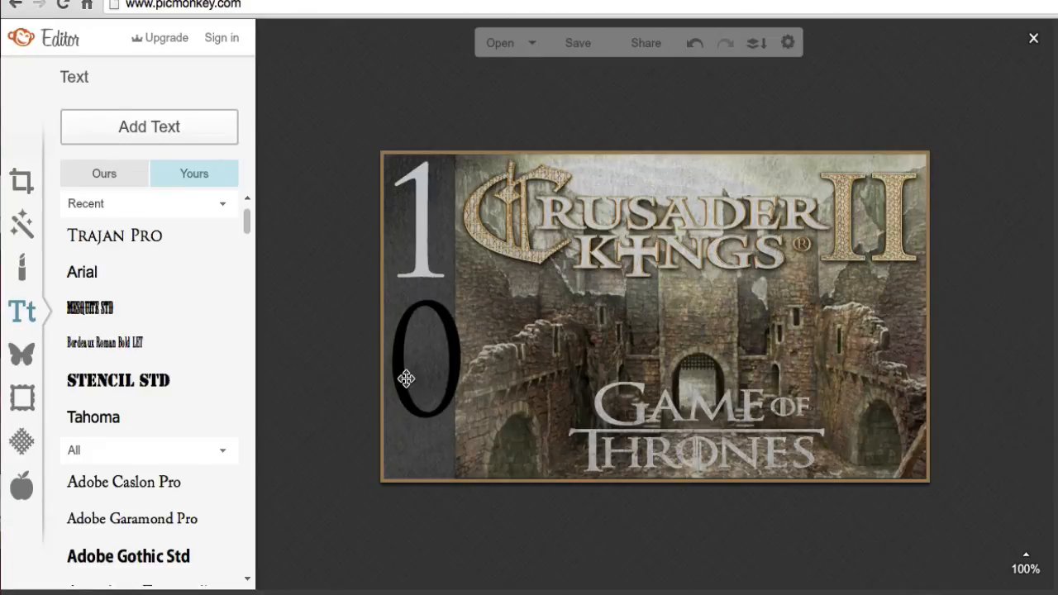
left_click_drag(405, 378, 402, 416)
Recolour the 0 to c5c9cd by sampling the light grey of the 1
double_click(430, 414)
left_click(1031, 197)
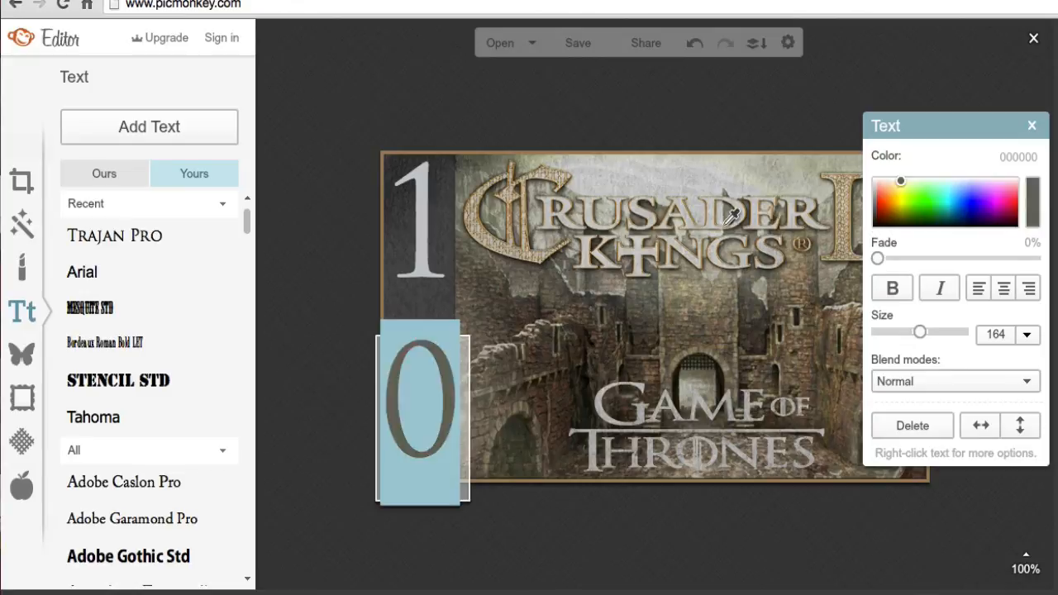
left_click(417, 240)
left_click(341, 242)
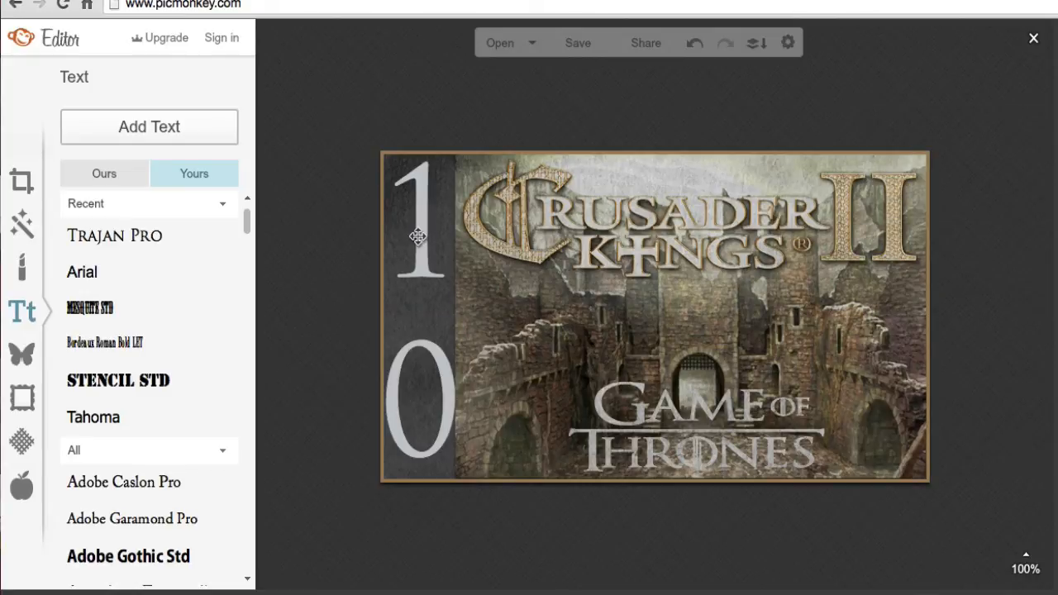
Move the 1 slightly downward in the dark strip, closer to the 0
left_click(415, 236)
left_click_drag(417, 243, 418, 243)
left_click(338, 256)
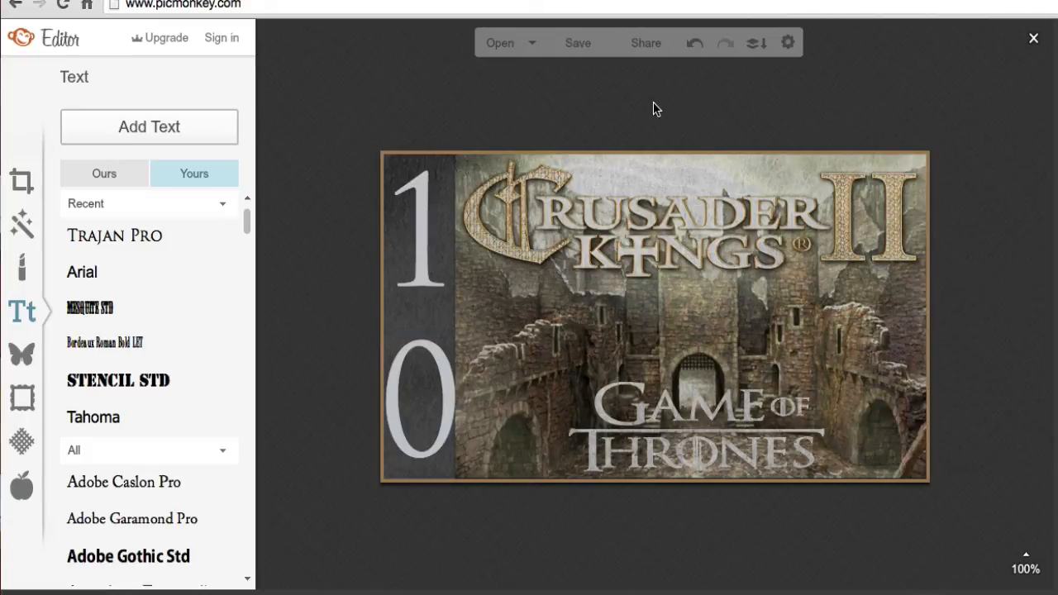
Save the episode 10 thumbnail as a JPG named harren10 in the harren thumb folder
left_click(578, 42)
left_click(121, 163)
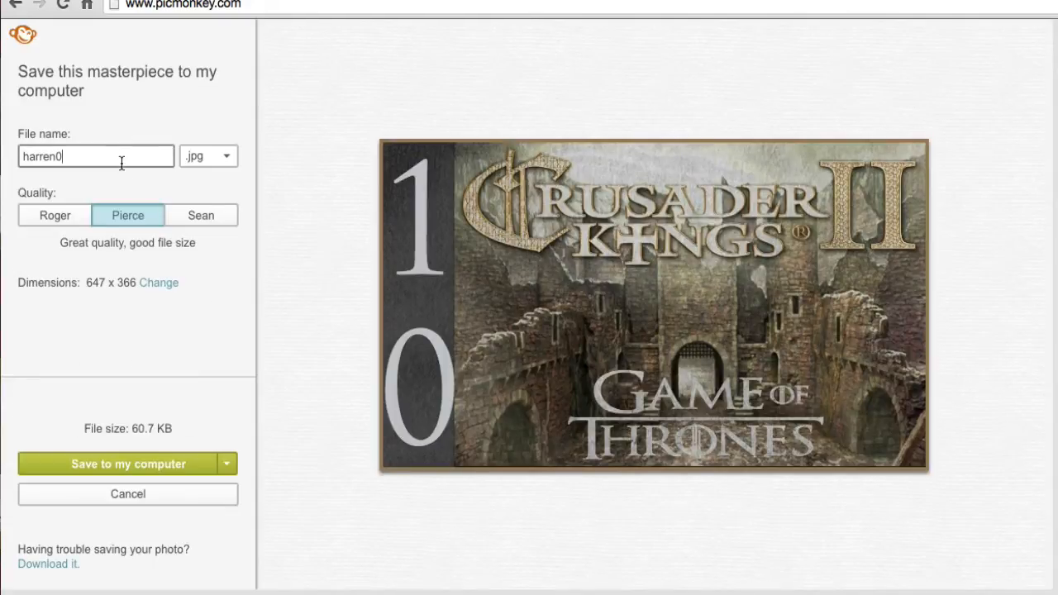
key("BackSpace")
type("10")
left_click(77, 464)
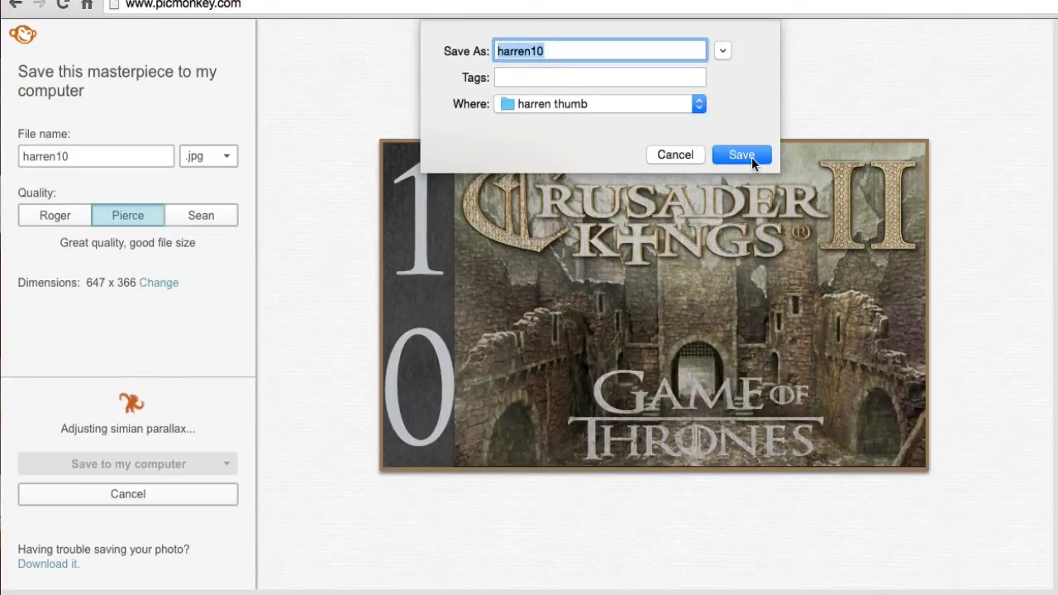
left_click(742, 155)
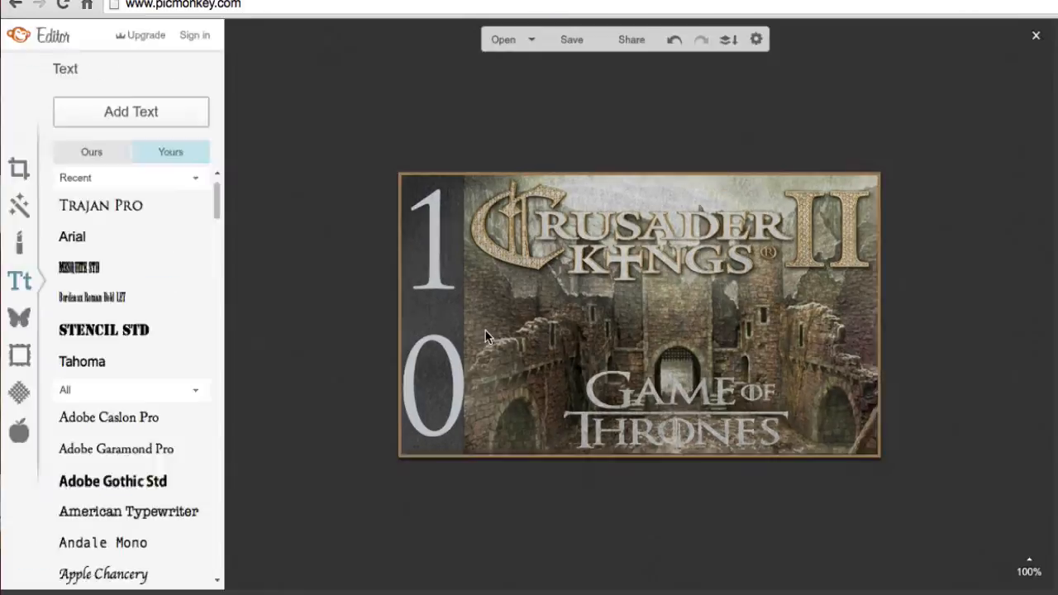
Change the second digit to 1 and save the episode 11 thumbnail as a JPG named harren11
left_click(432, 368)
left_click(435, 369)
type("1")
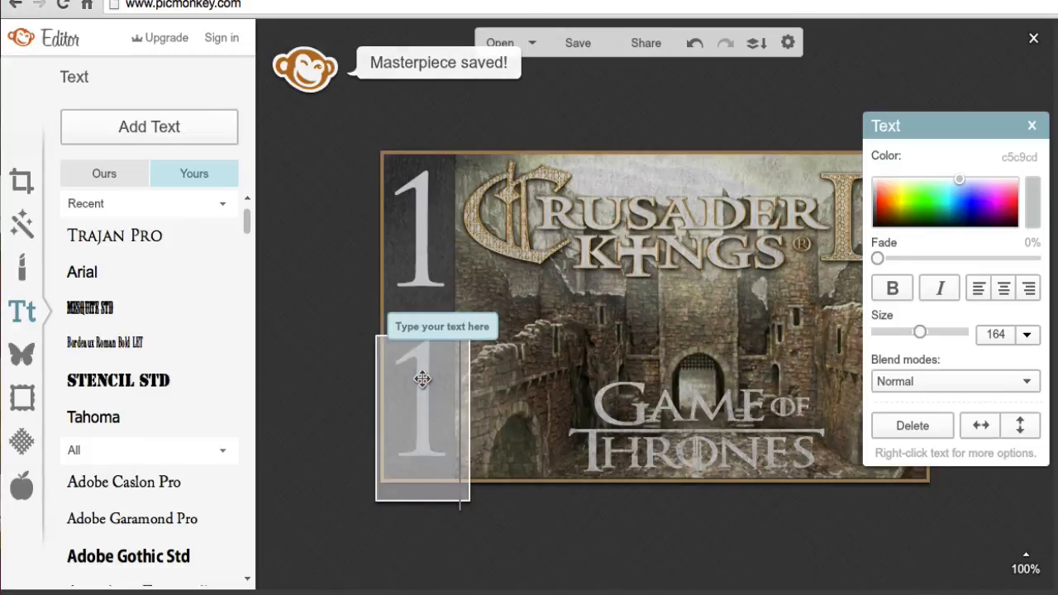
left_click(586, 46)
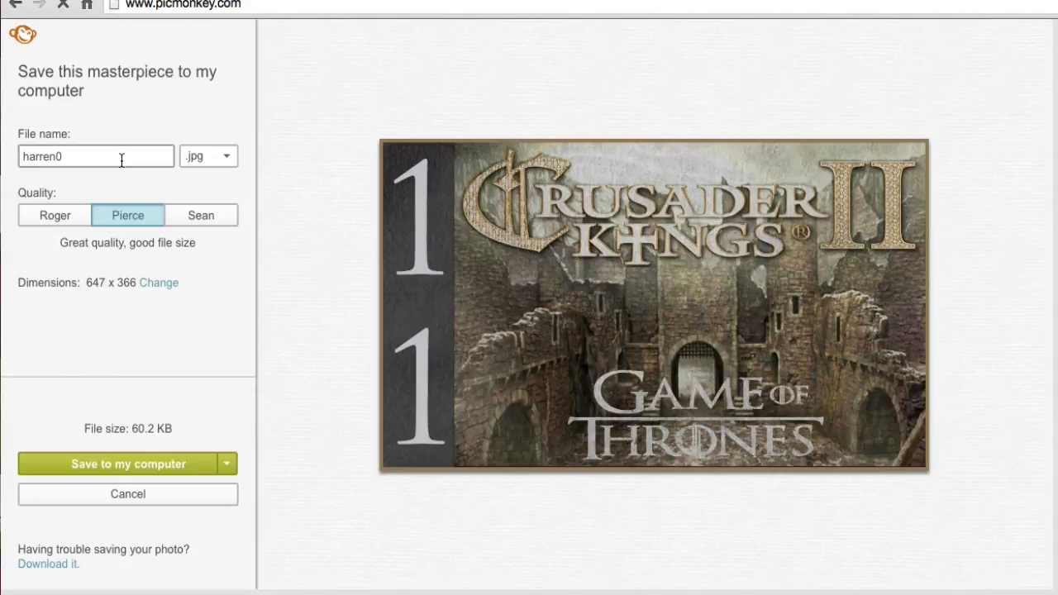
left_click(122, 161)
type("11")
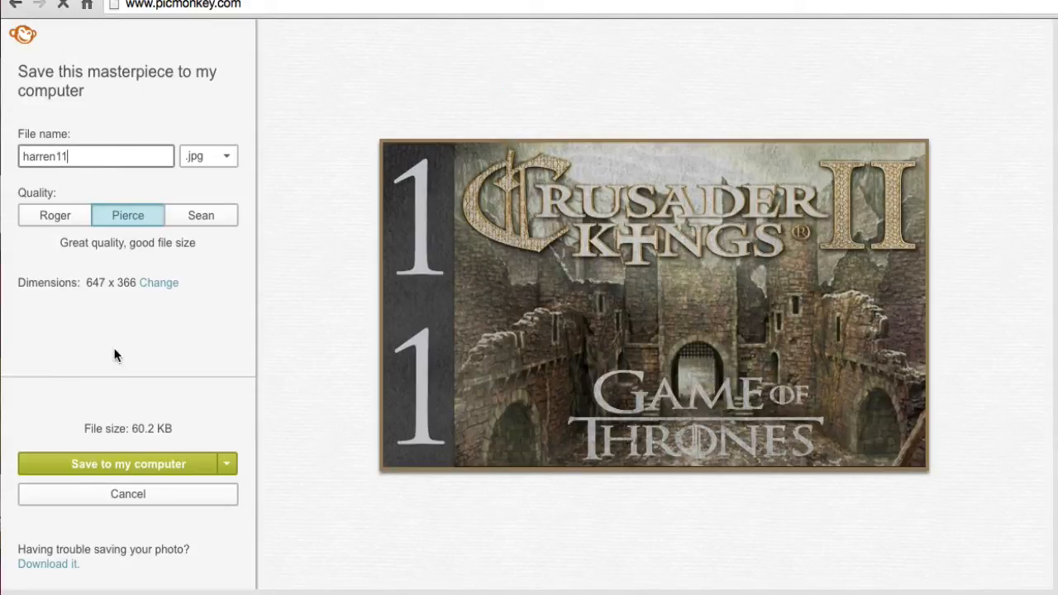
left_click(66, 463)
key("Return")
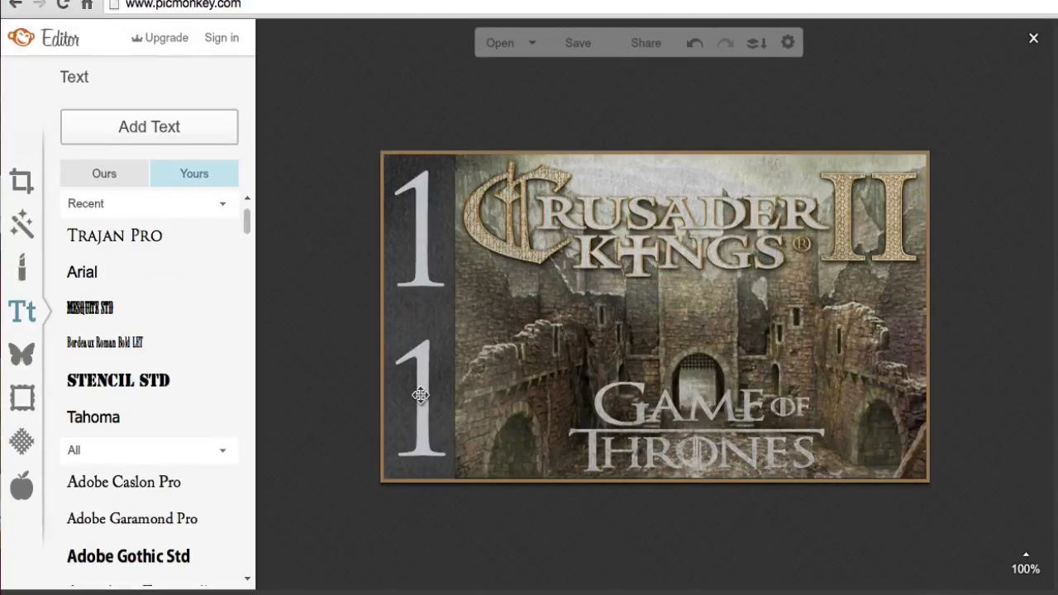
Change the second digit to 2 and save the thumbnail as a JPG named harren12 in the harren thumb folder
left_click(420, 395)
left_click(420, 395)
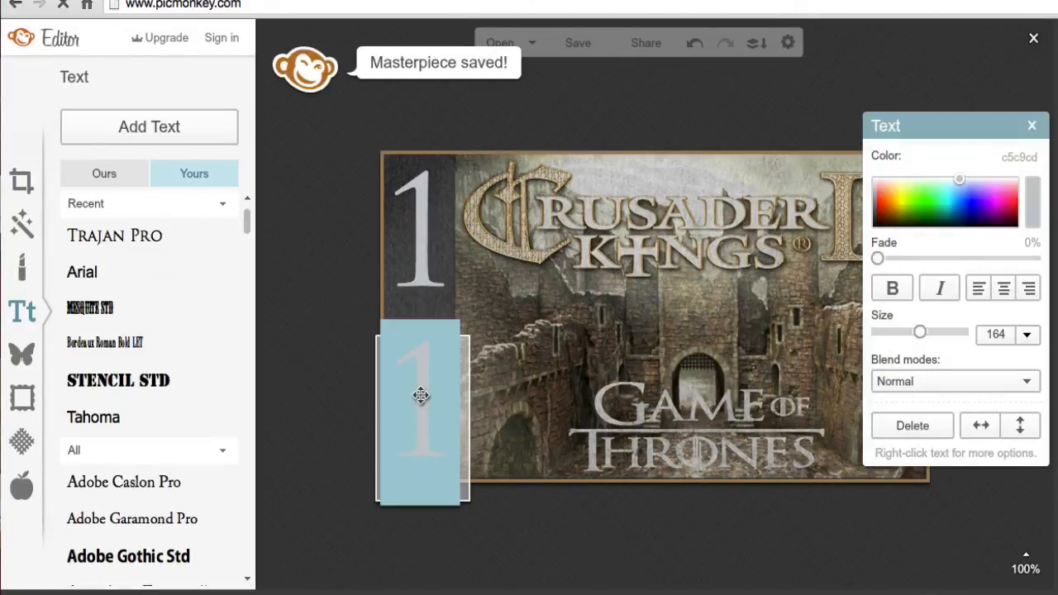
type("2")
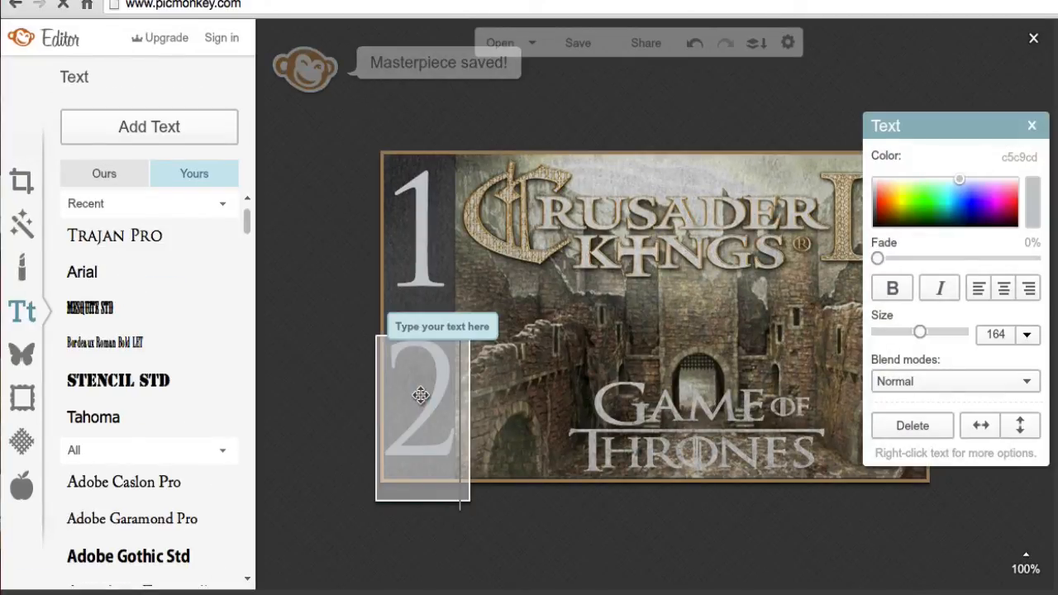
left_click(584, 48)
left_click(153, 156)
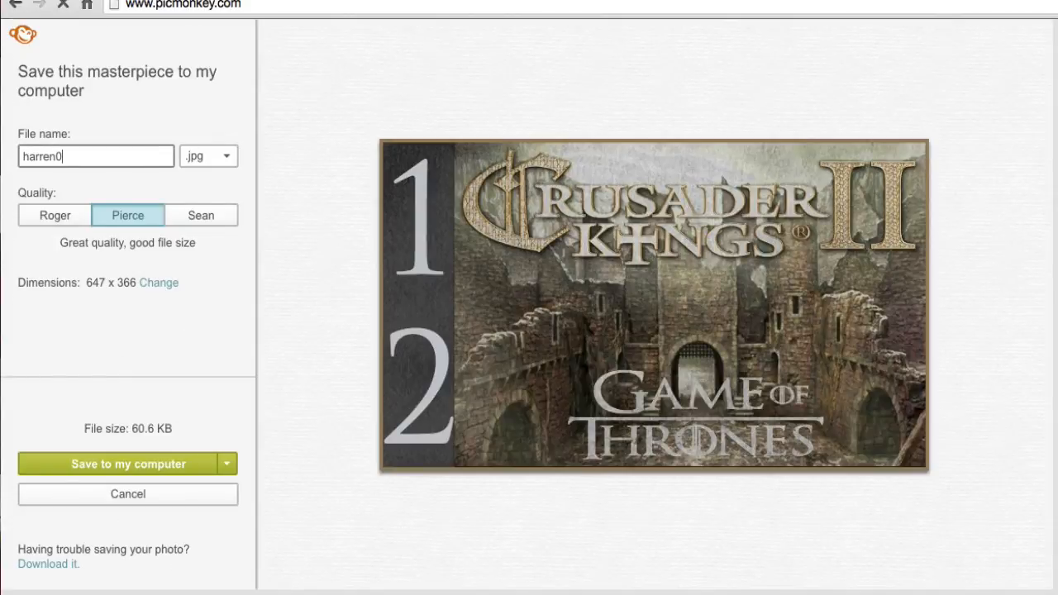
left_click(73, 463)
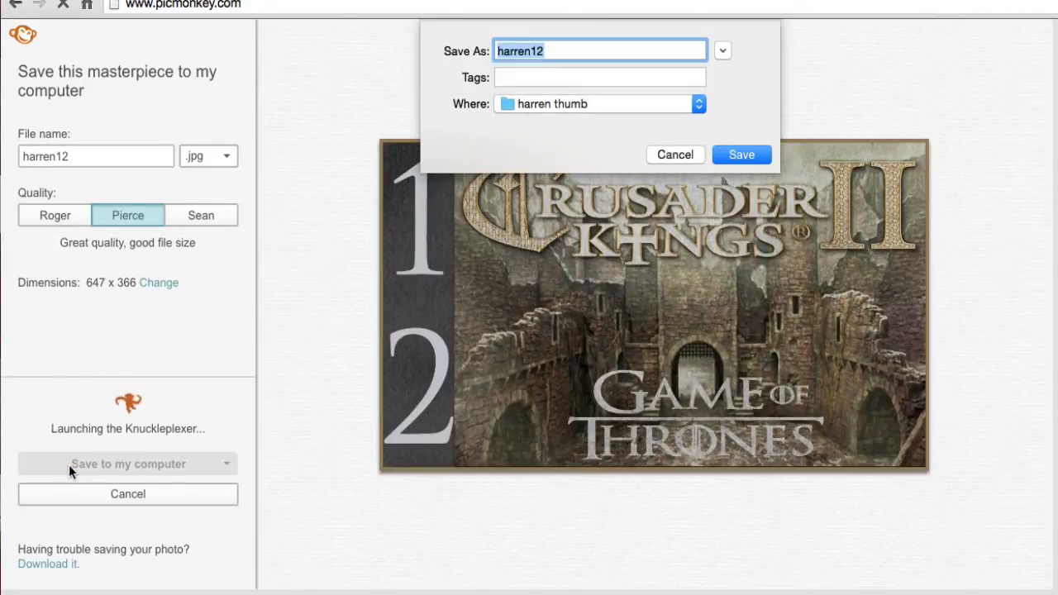
key("Return")
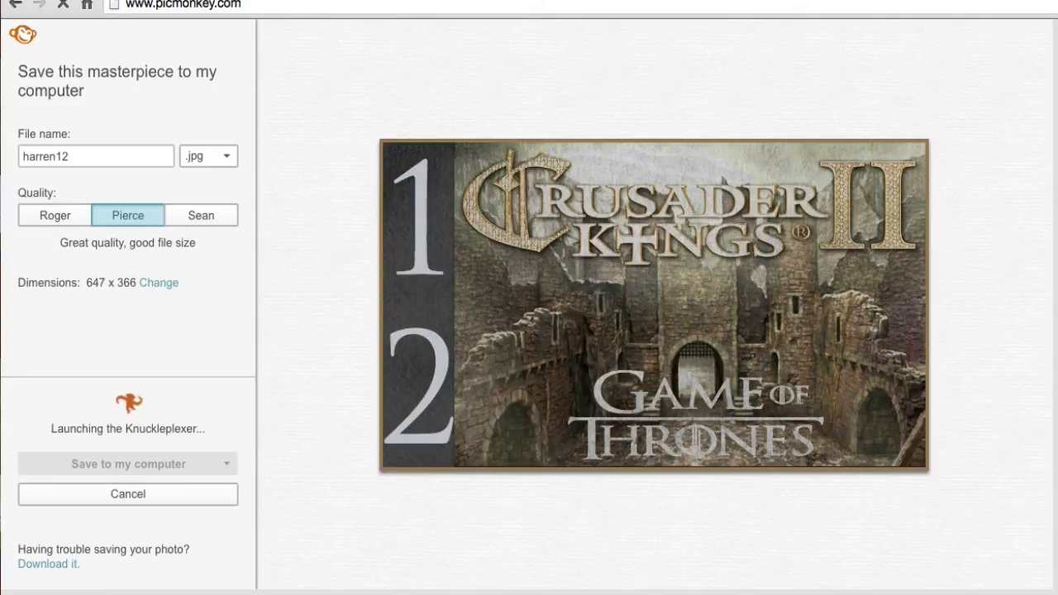